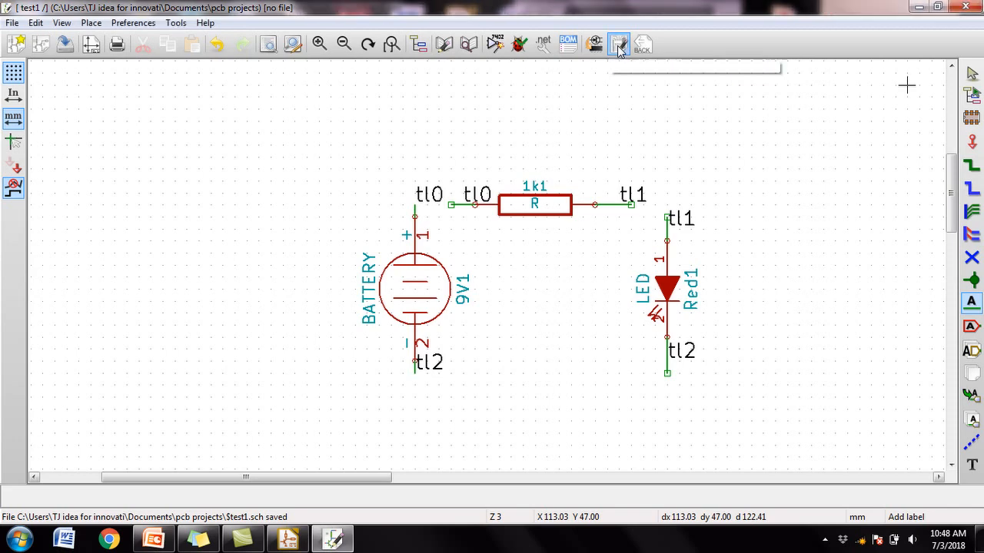
Open the board layout editor for the test1 schematic and read the current netlist test1.net into the new board.
click(618, 45)
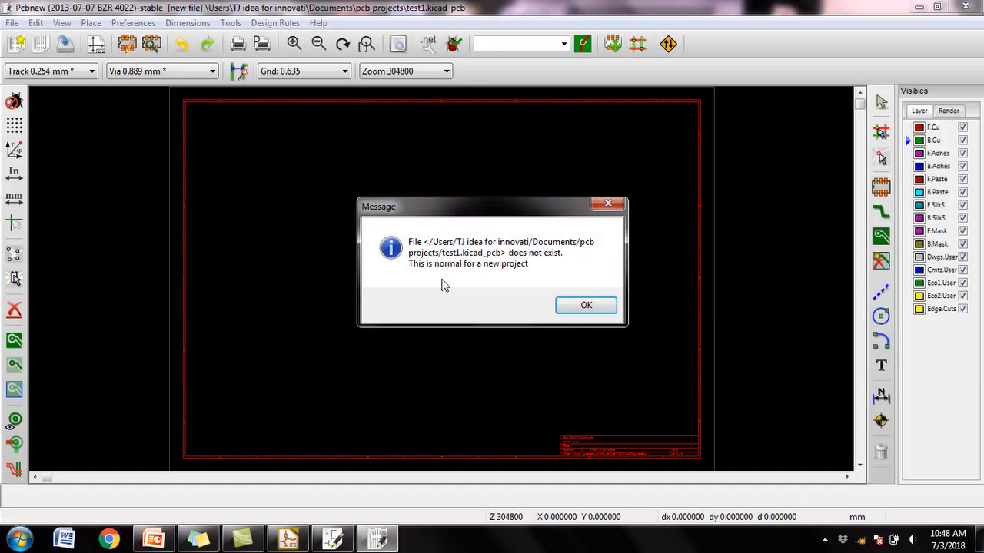
click(585, 307)
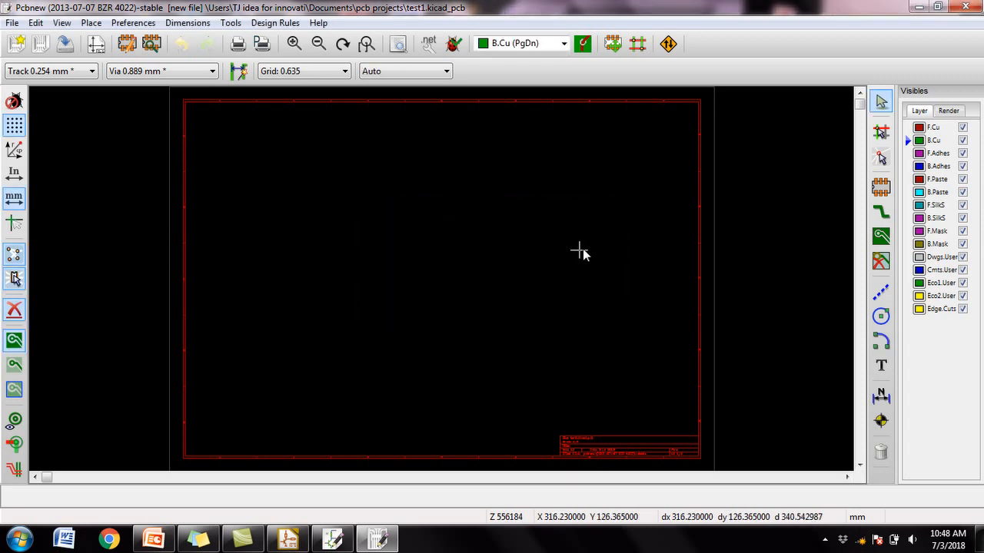
click(430, 49)
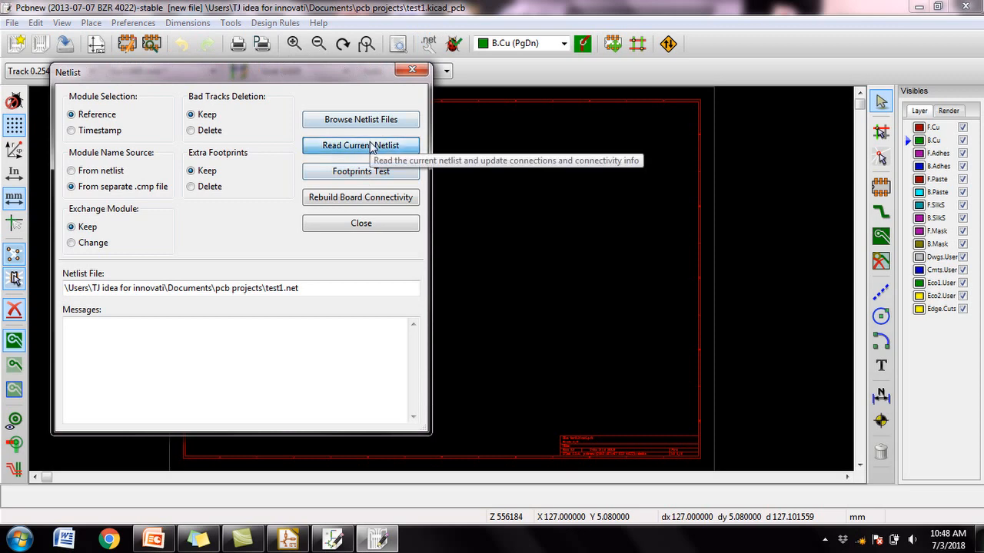
click(372, 146)
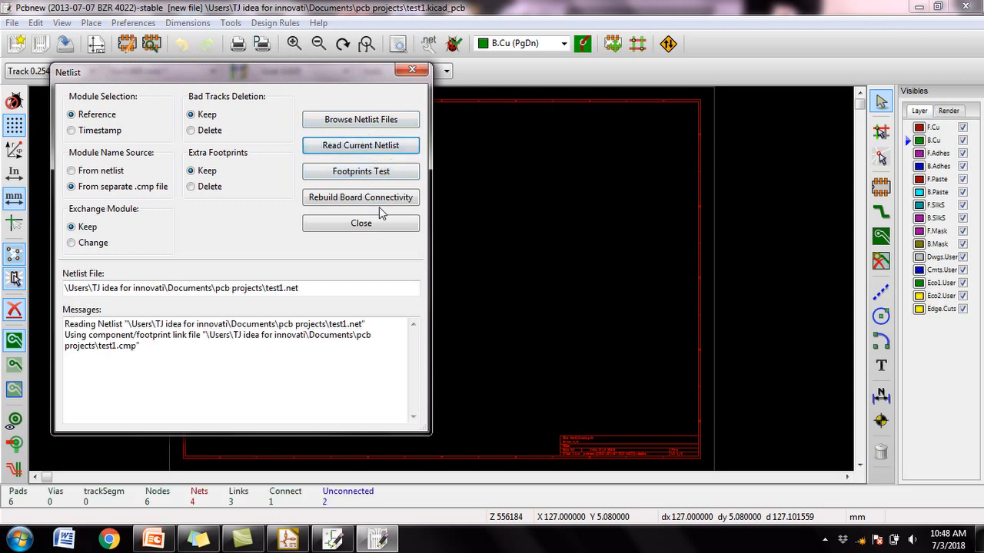
click(412, 69)
Move all the stacked footprints together as a block from outside the sheet's corner to the middle of the sheet.
scroll(434, 283, up, 2)
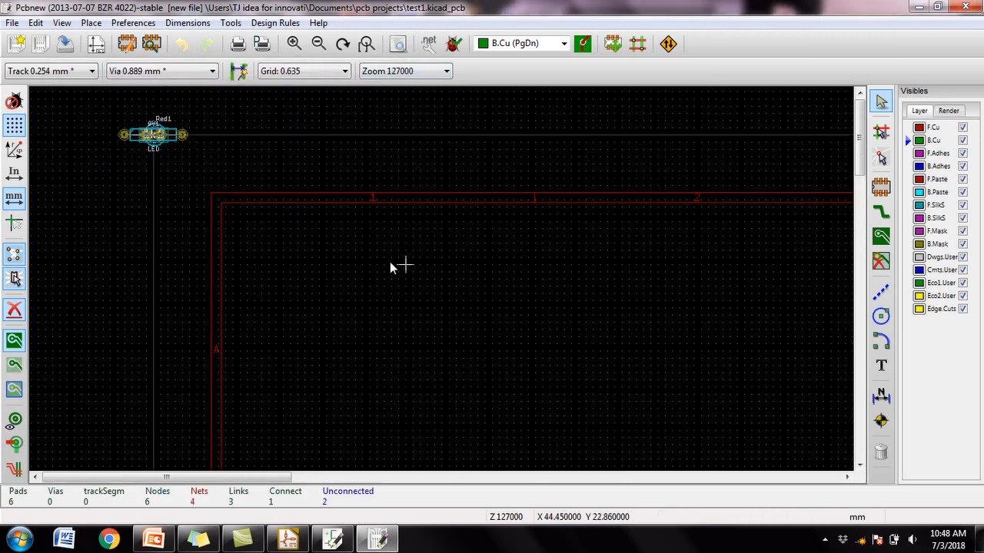
drag(93, 106, 219, 171)
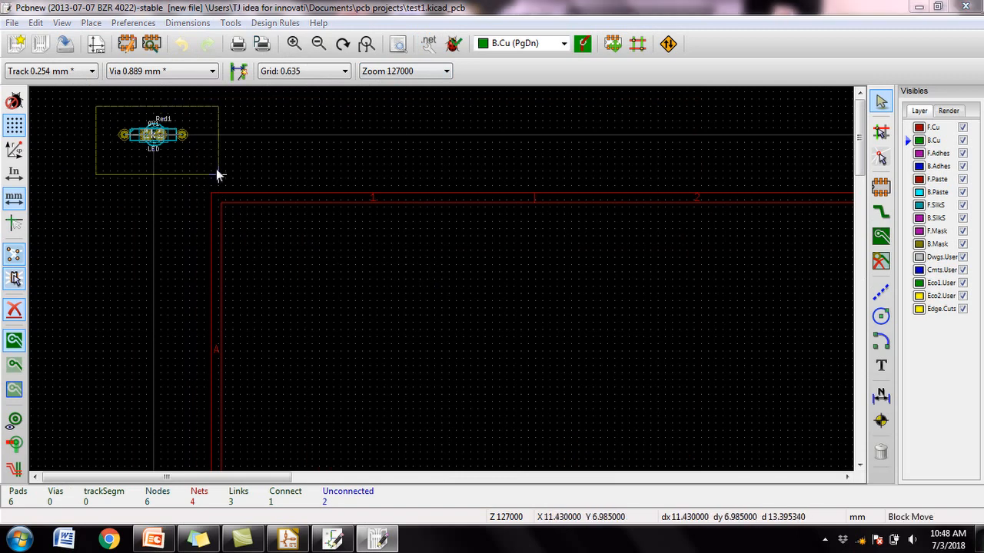
click(550, 332)
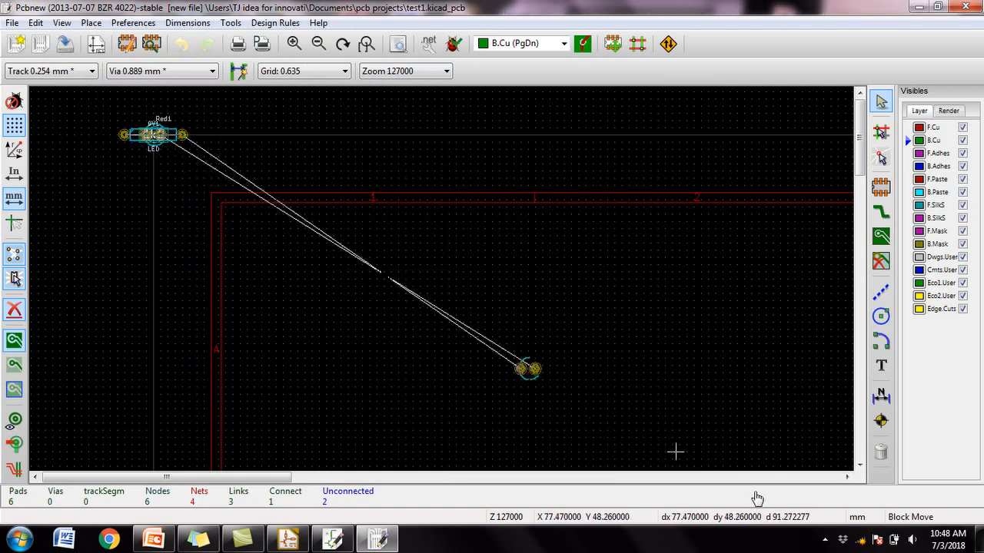
click(613, 402)
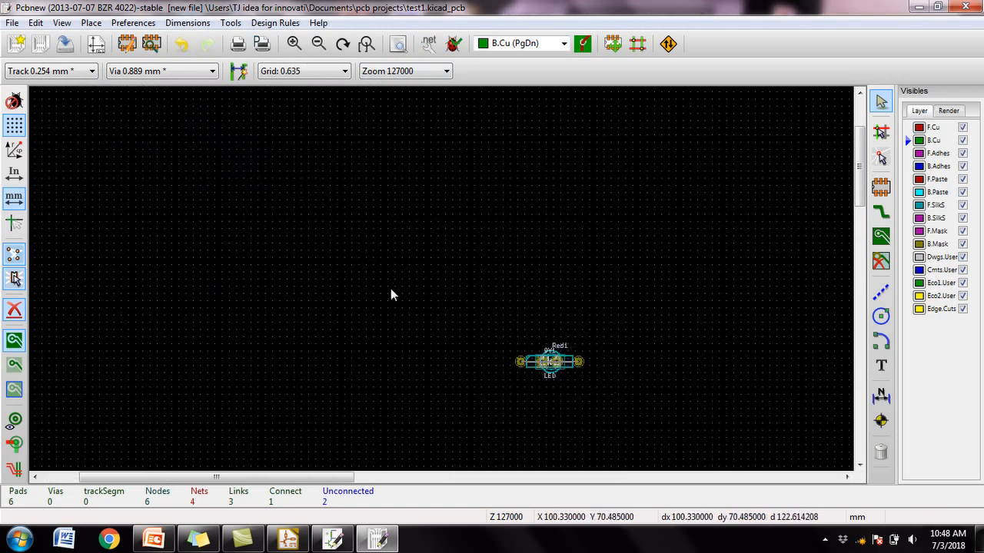
scroll(509, 223, down, 1)
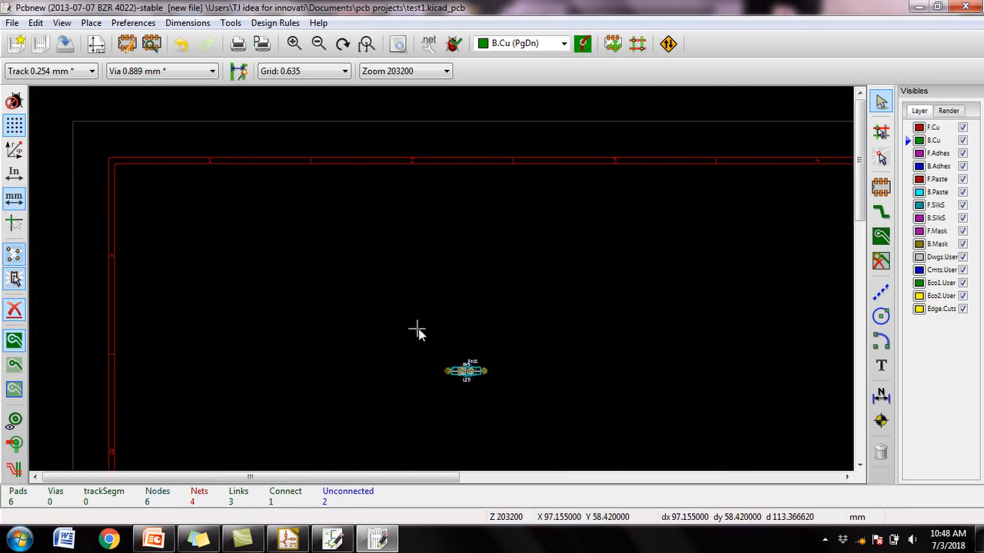
drag(417, 330, 520, 405)
key(Return)
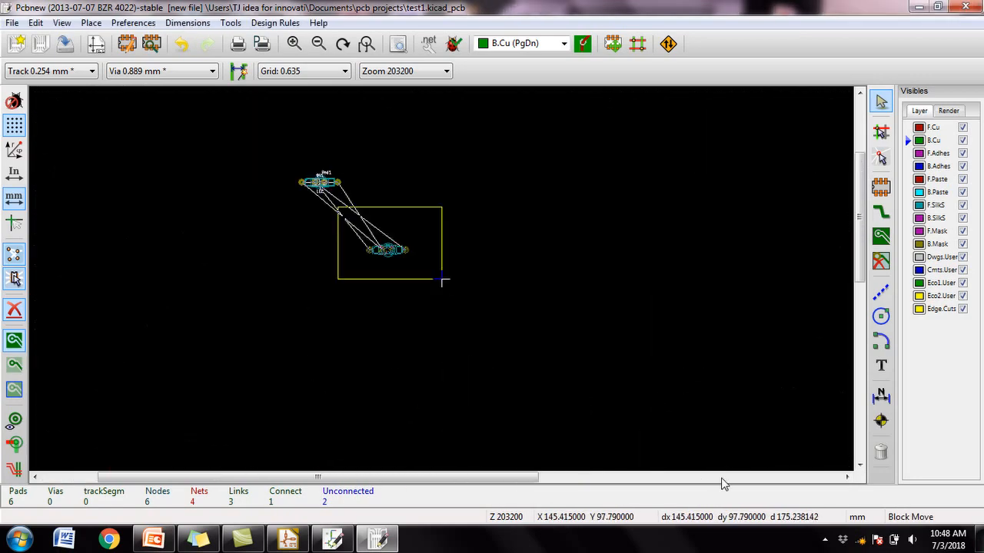
click(714, 456)
Move the 1k1 resistor footprint off the stack, placing it up and to the right of the other footprints.
scroll(658, 419, up, 2)
scroll(444, 301, up, 2)
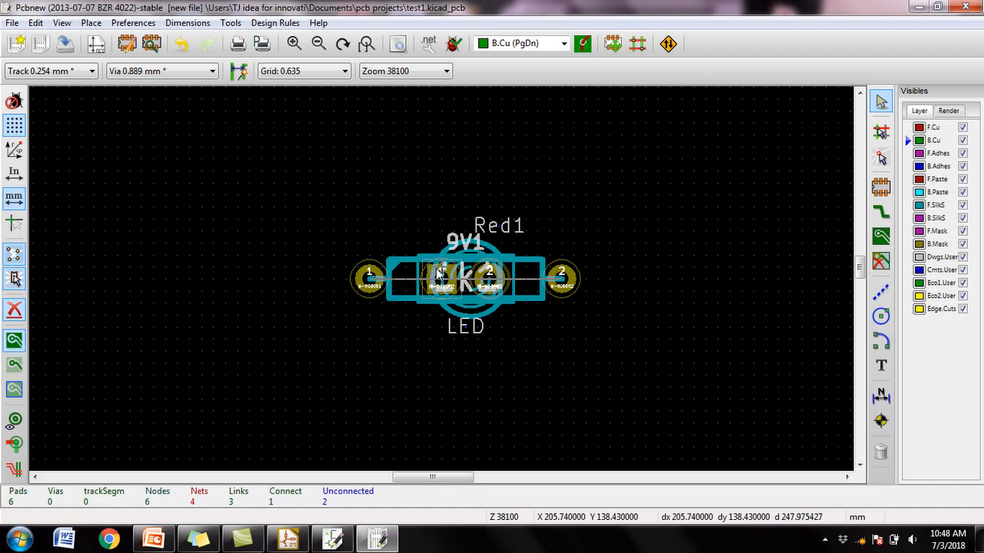
drag(439, 269, 640, 157)
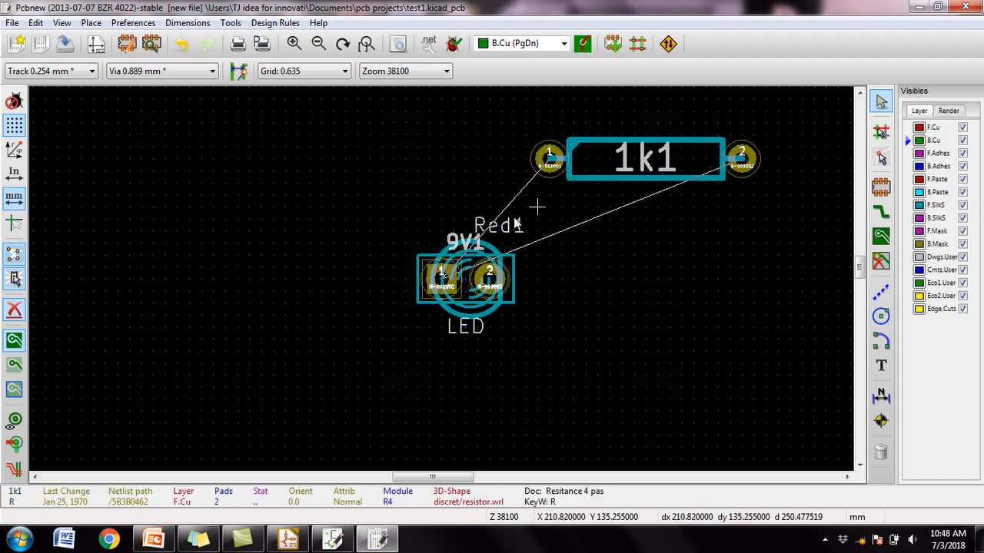
Move the 9V1 battery footprint below the resistor's pad 1 end and rotate it to 270°.
click(444, 267)
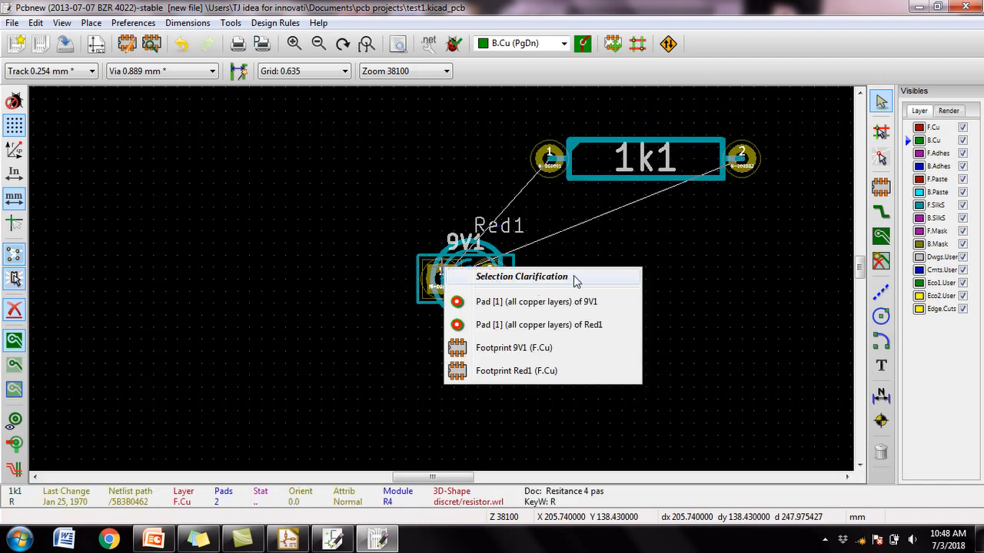
click(507, 347)
drag(467, 285, 575, 238)
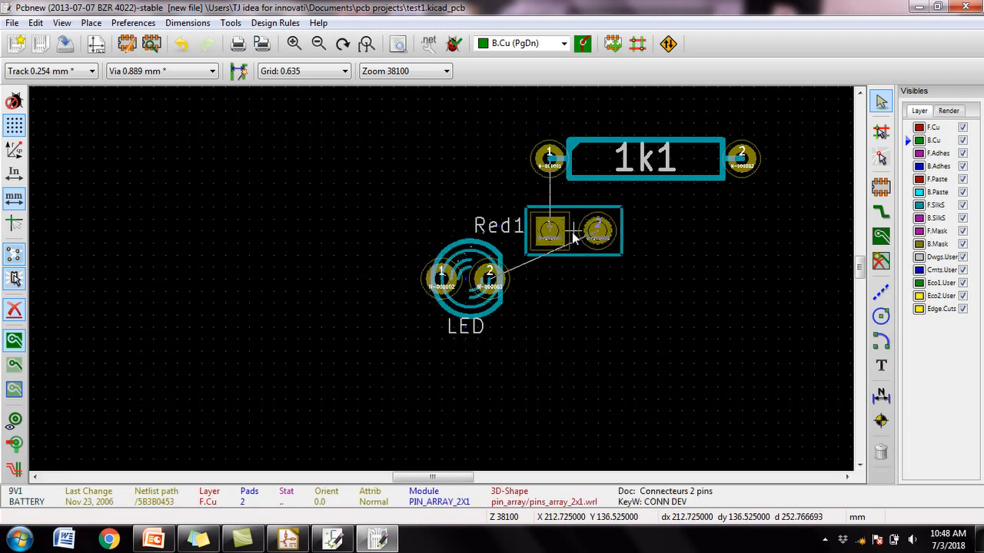
key(r)
key(r)
key(r)
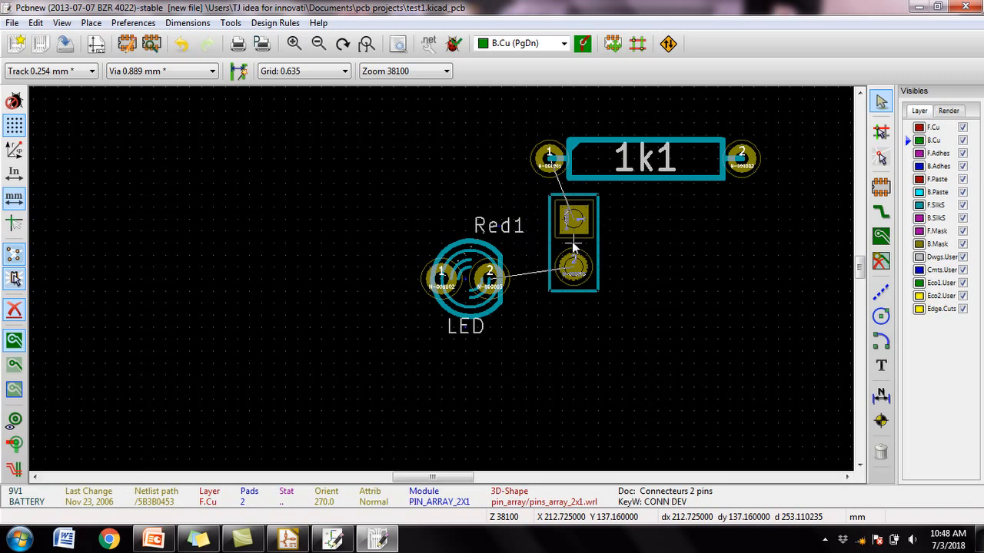
click(573, 245)
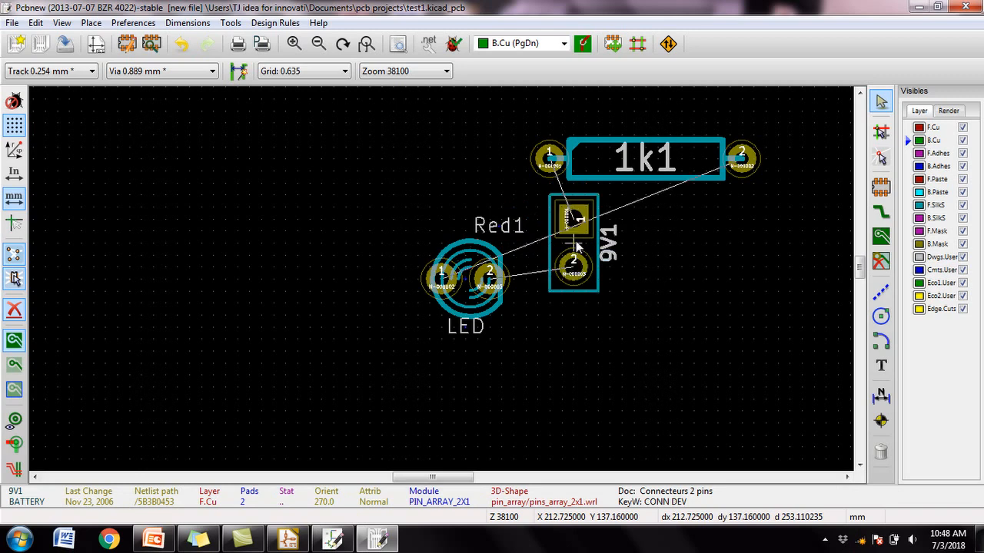
key(m)
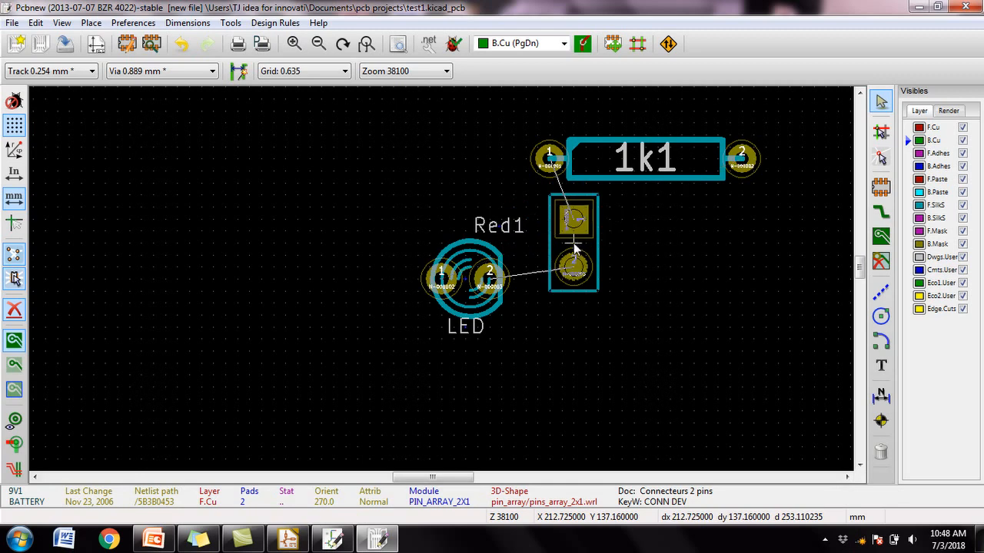
click(584, 262)
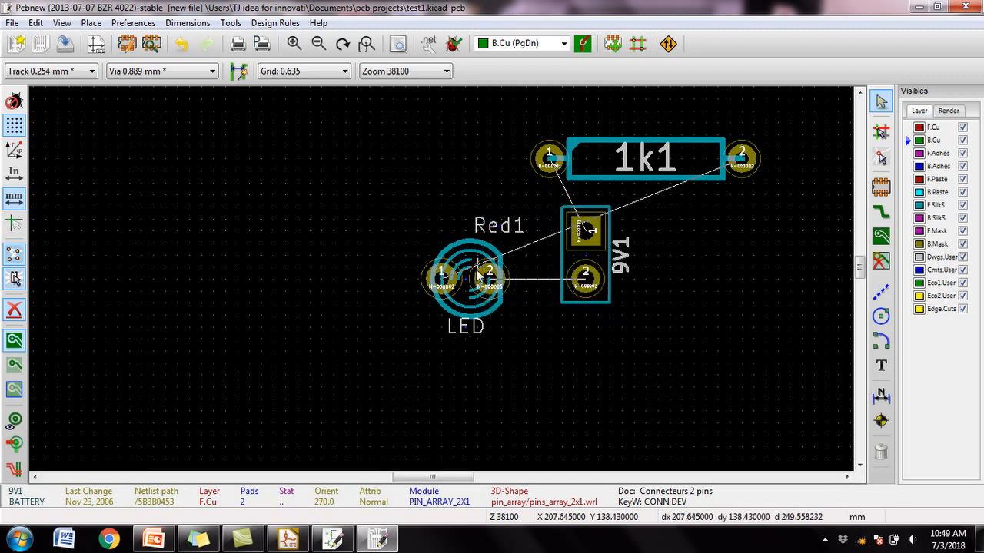
Move the Red1 LED footprint beside the battery, below the resistor's pad 2 end, and rotate it to 180°.
key(m)
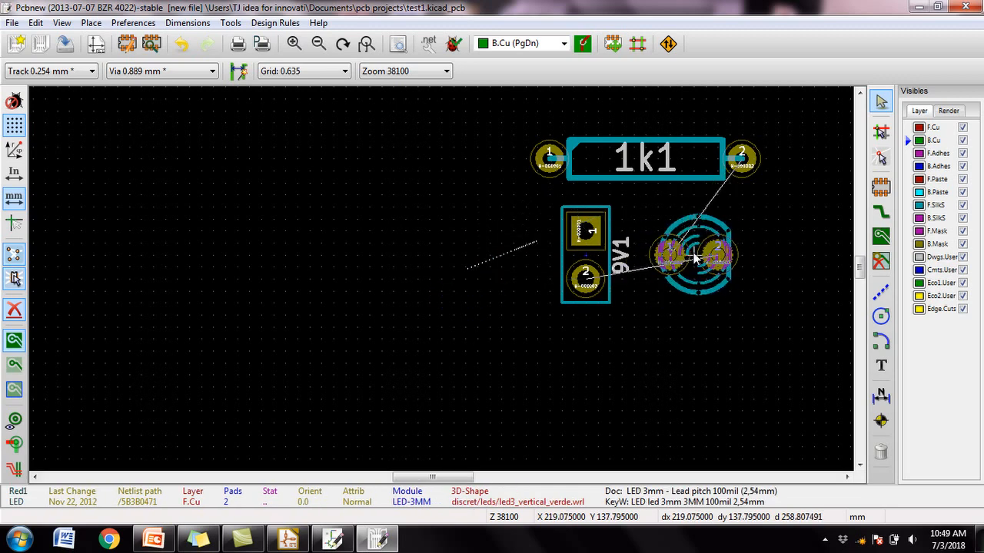
key(r)
key(r)
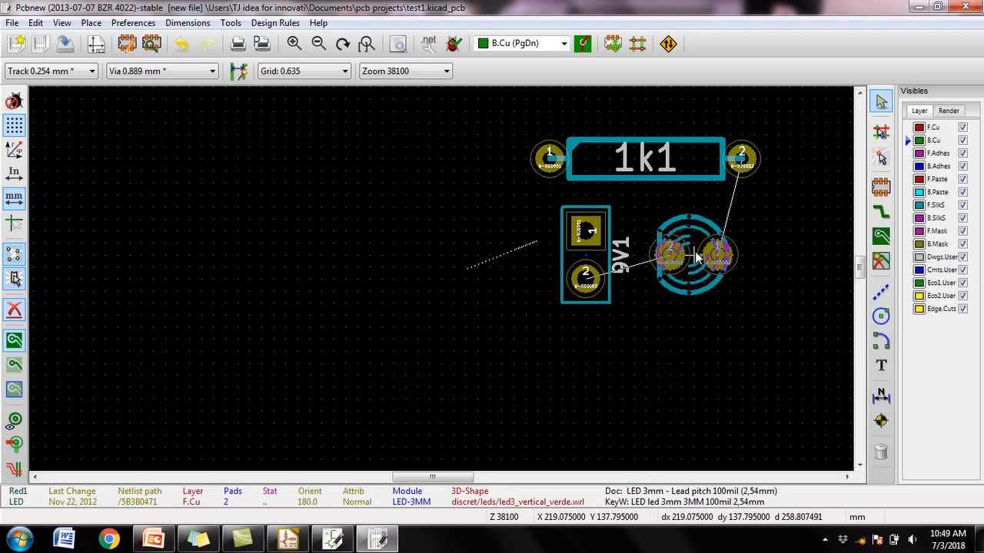
click(695, 260)
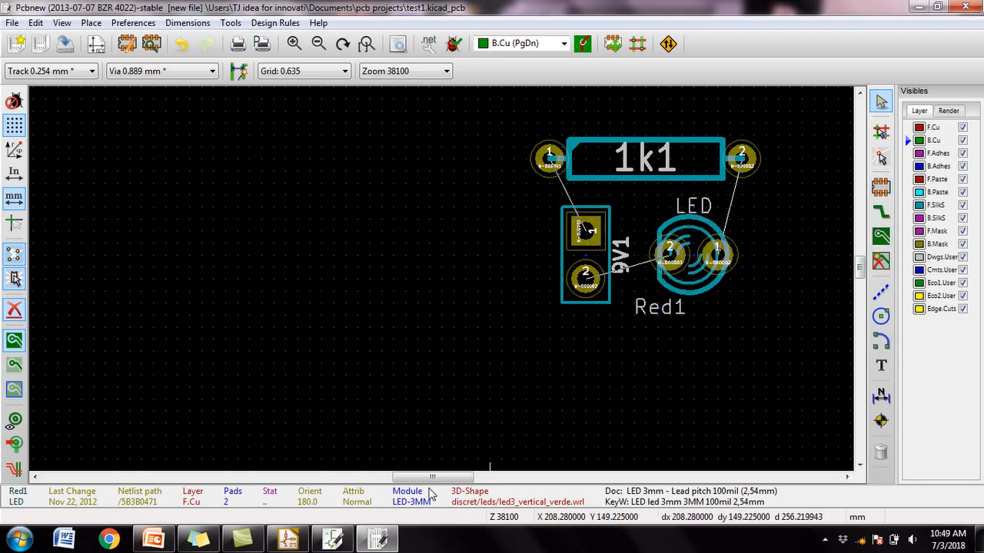
Draw a closed rectangular board outline about 14 mm wide and 12 mm high around all footprints on the Edge.Cuts layer.
drag(431, 477, 440, 477)
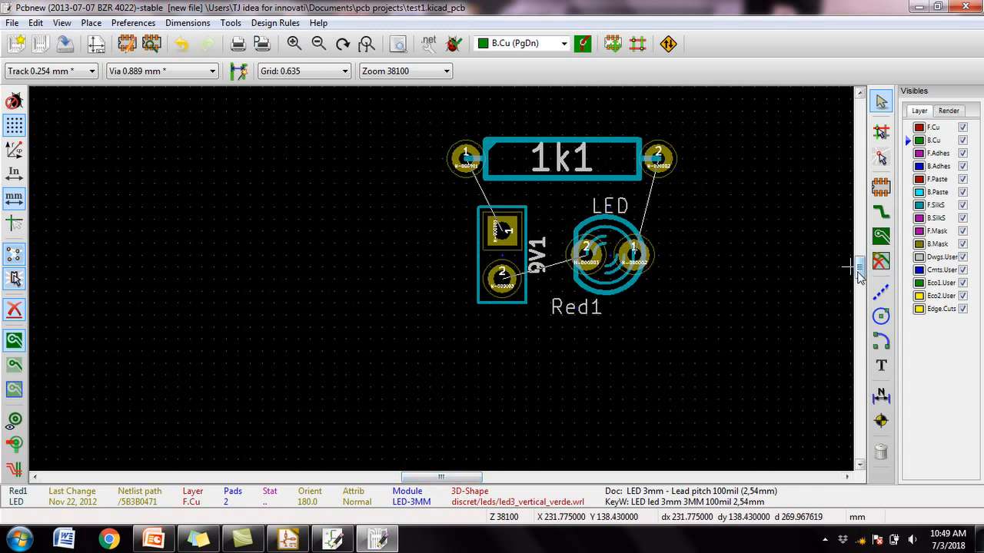
drag(856, 267, 856, 260)
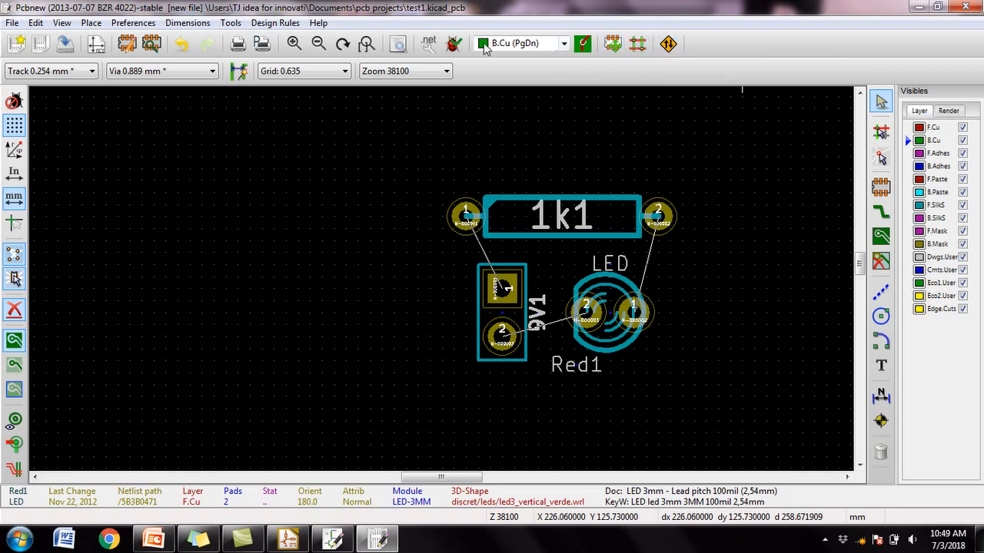
click(564, 43)
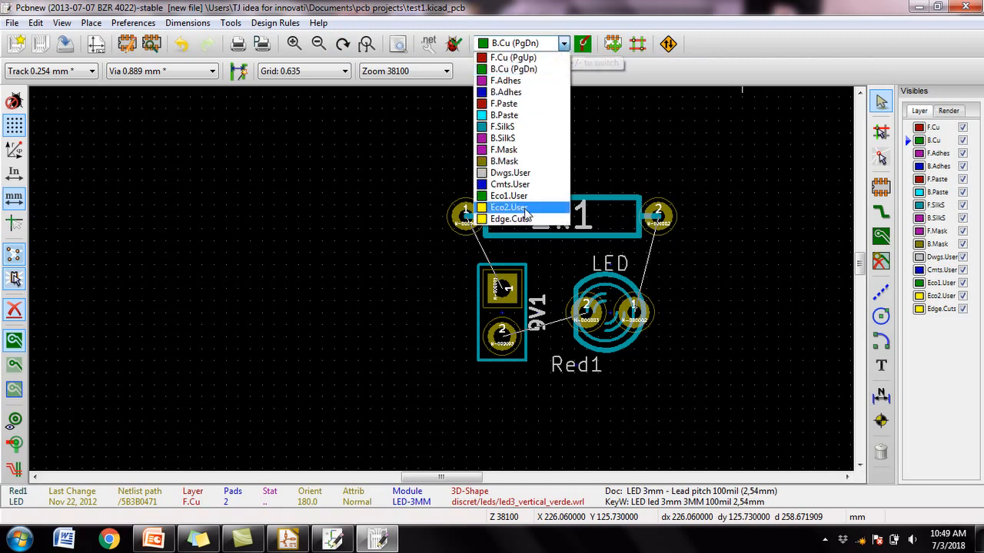
click(522, 222)
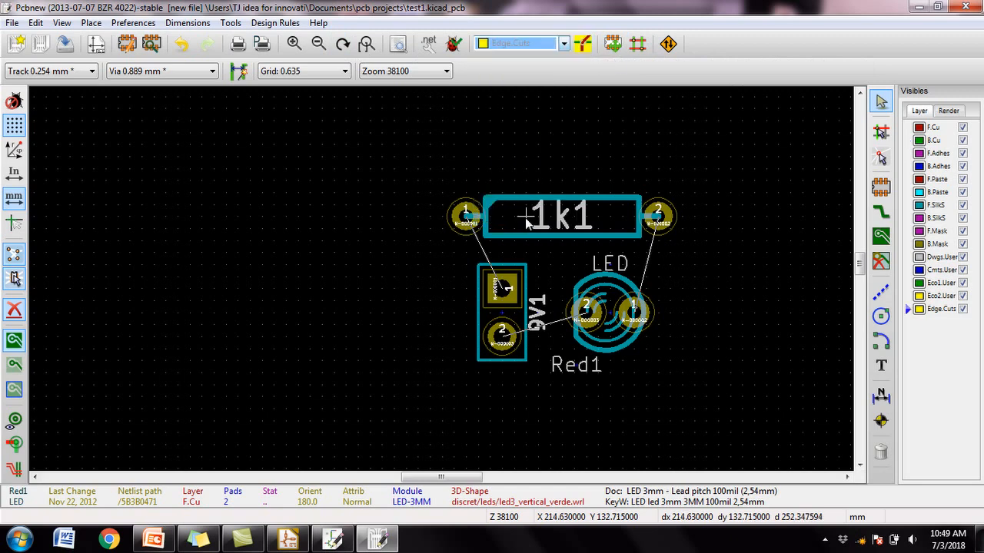
click(428, 181)
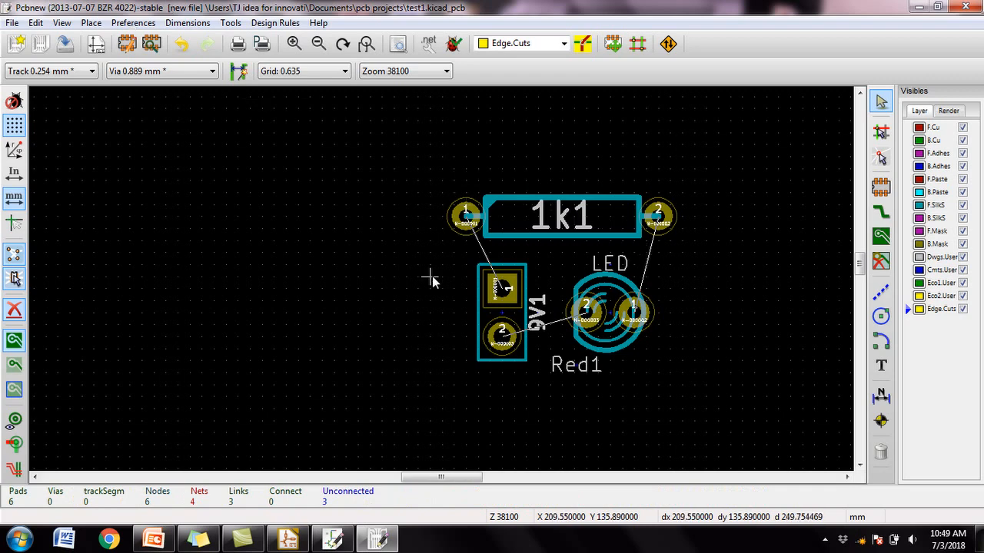
click(882, 292)
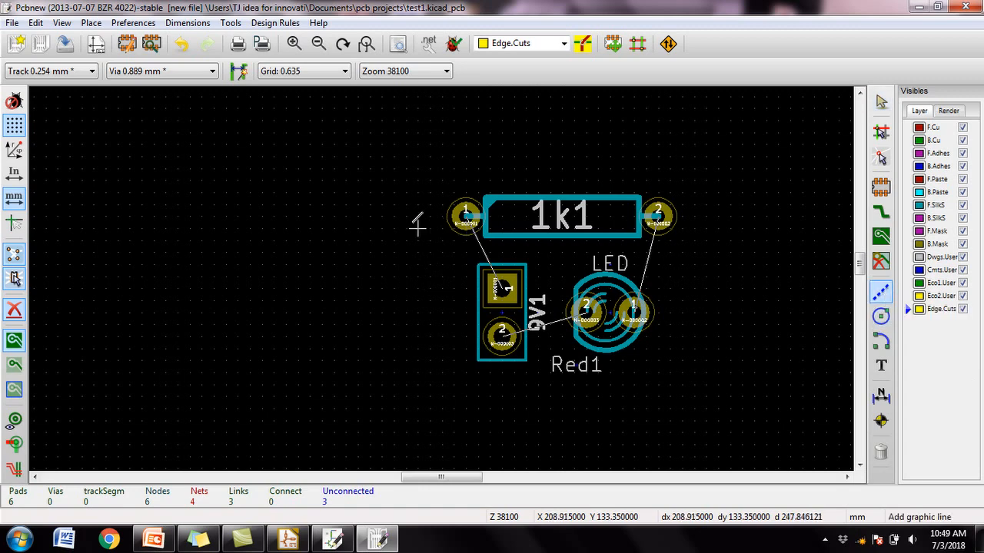
click(431, 180)
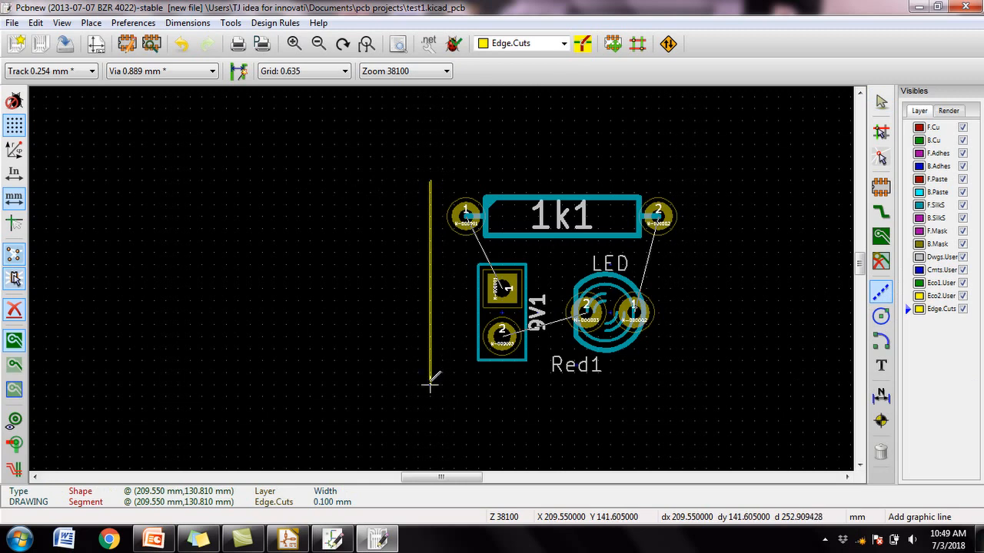
click(431, 396)
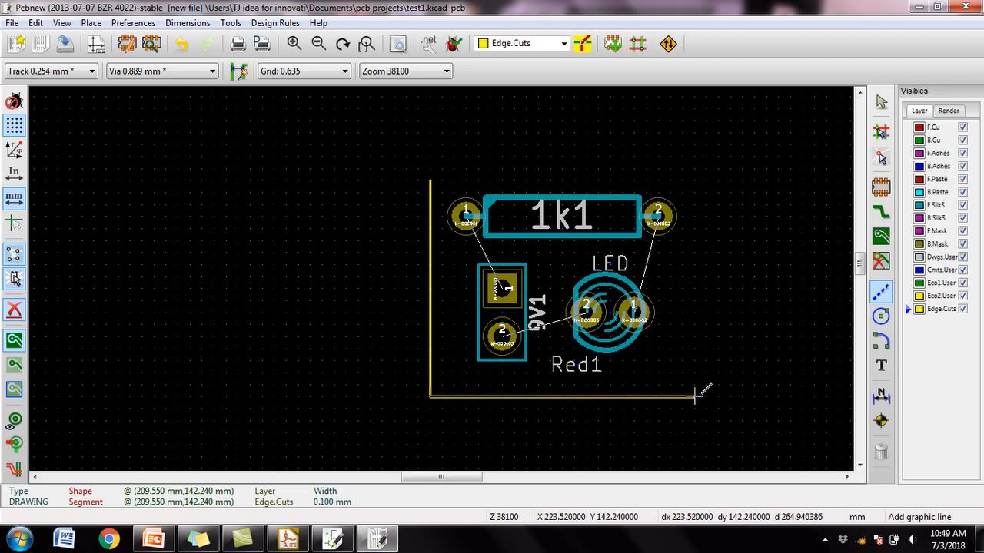
click(694, 396)
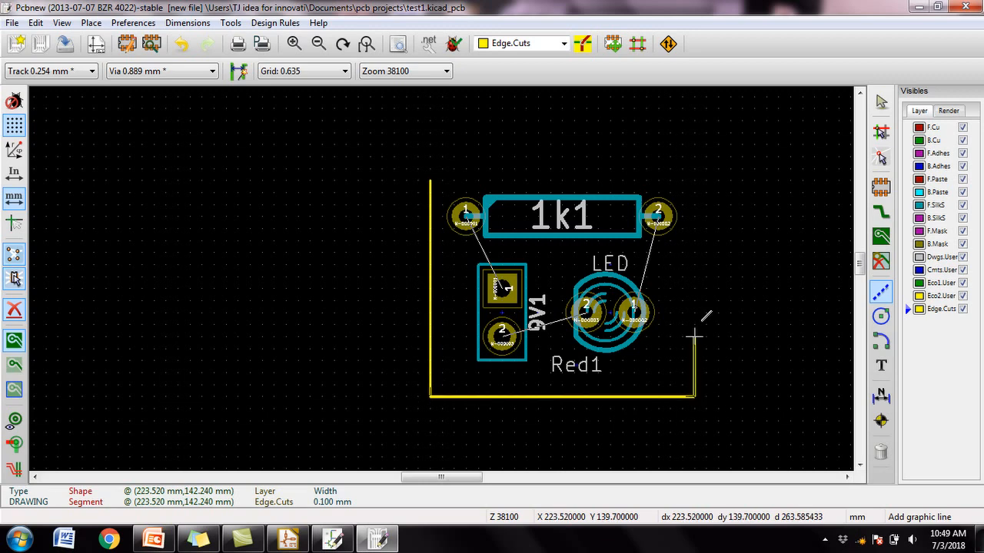
click(694, 168)
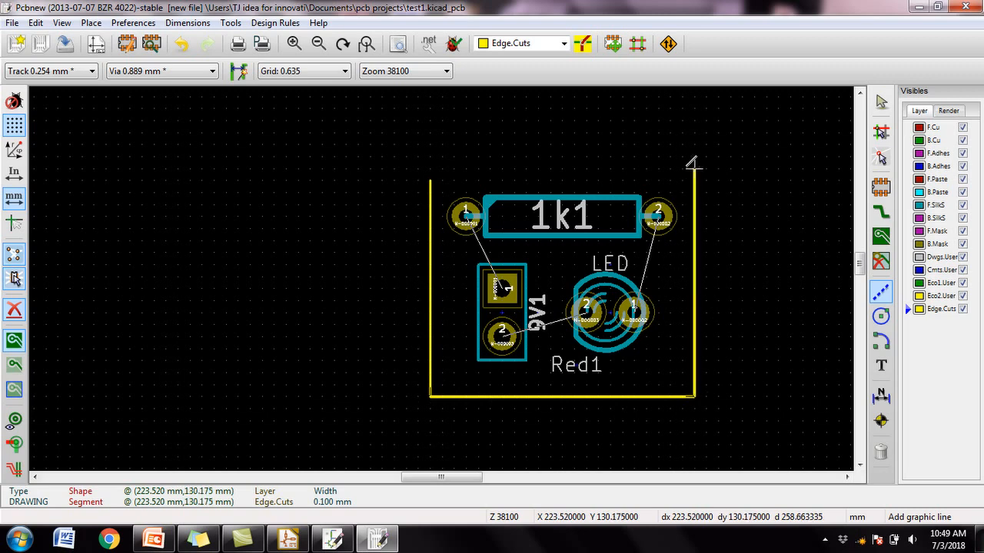
double_click(432, 168)
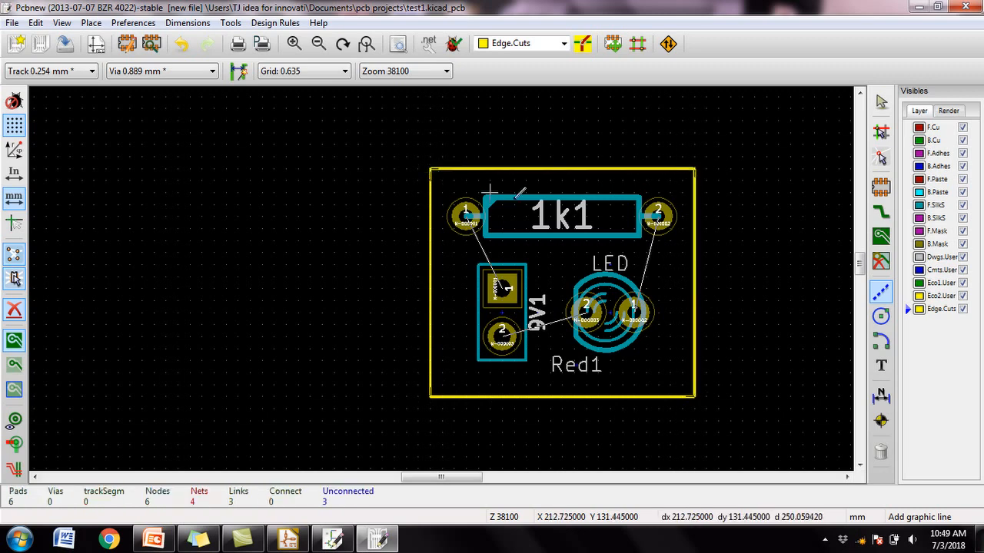
scroll(564, 224, up, 1)
scroll(444, 274, down, 1)
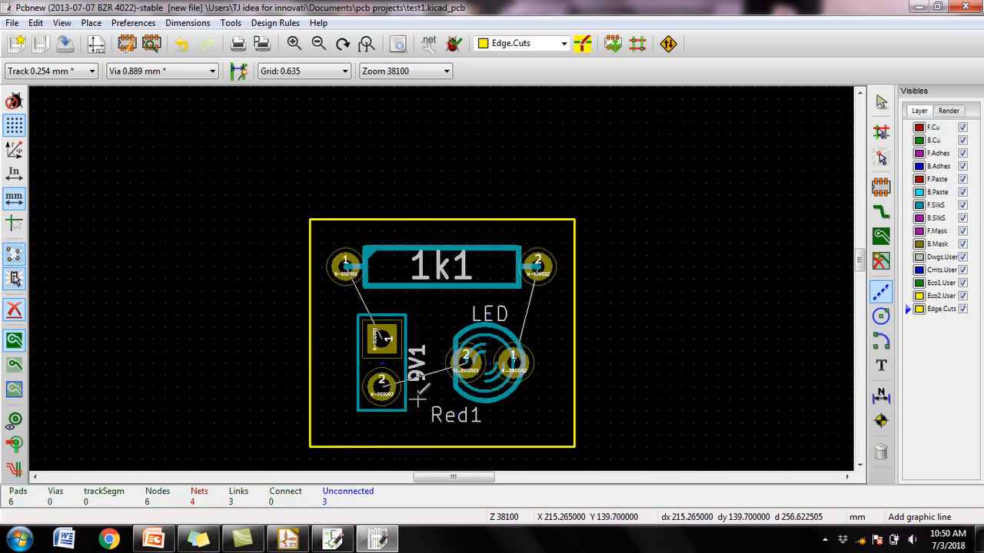
scroll(419, 398, down, 1)
scroll(442, 276, up, 1)
scroll(442, 277, up, 1)
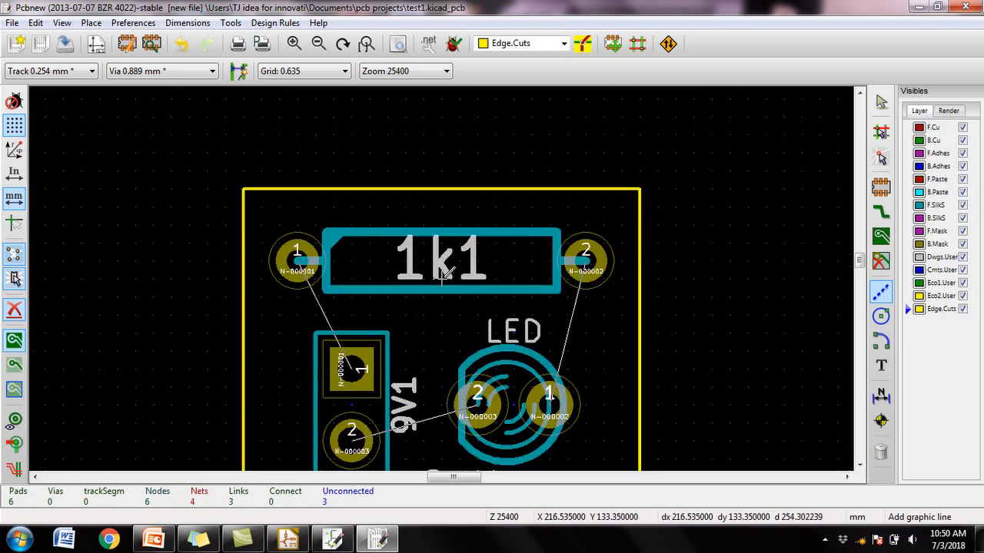
scroll(442, 277, down, 1)
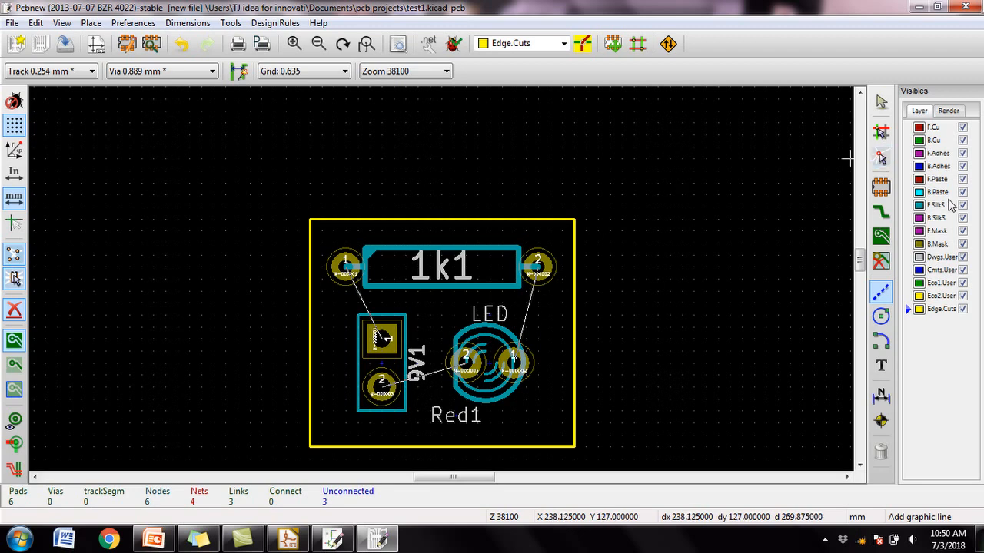
Set the Default net class track width to 0.524 mm in the design rules.
click(880, 211)
click(275, 23)
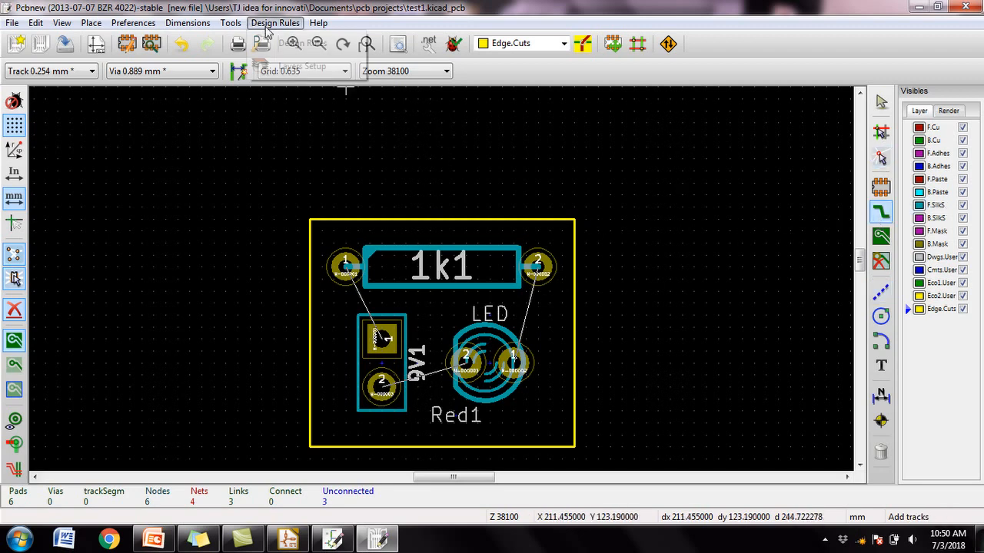
click(302, 44)
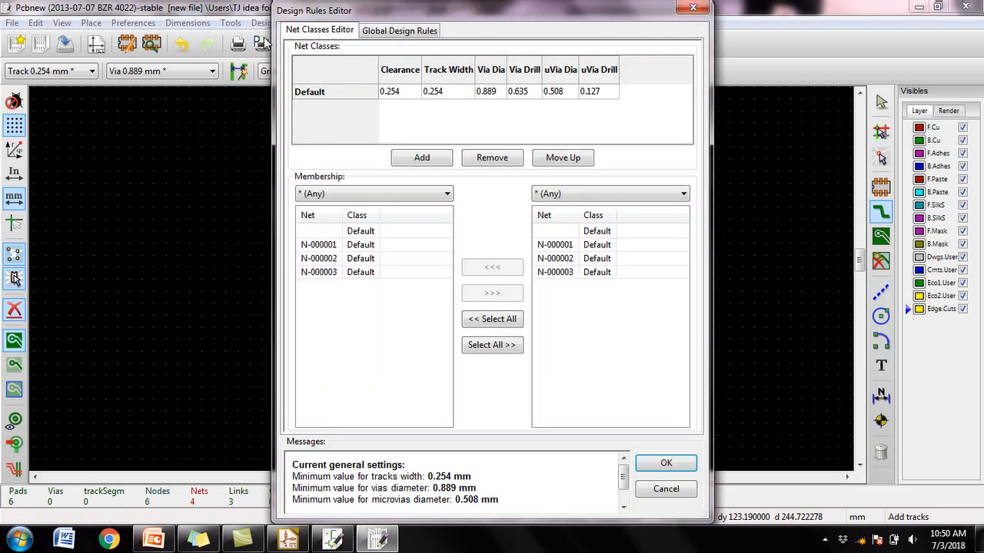
double_click(448, 91)
click(449, 92)
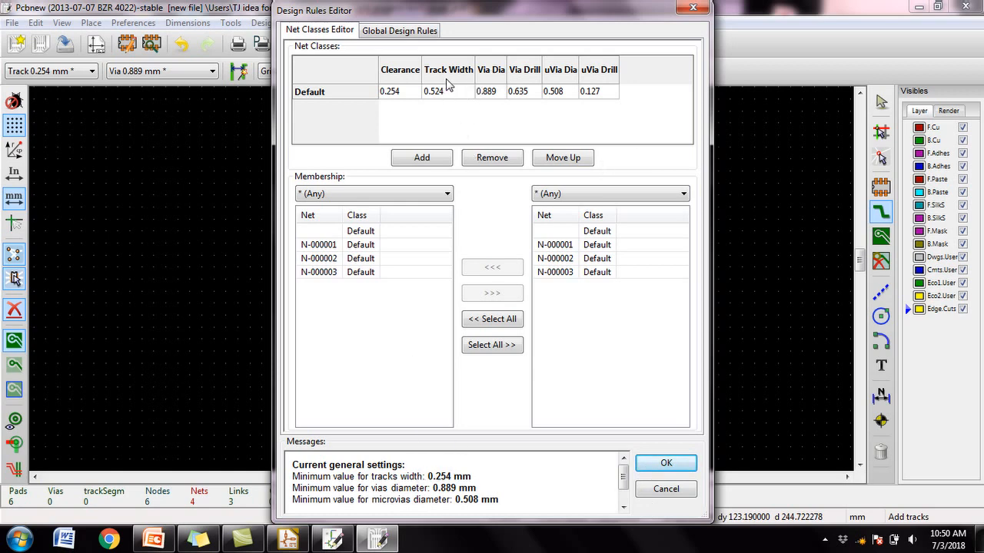
click(655, 464)
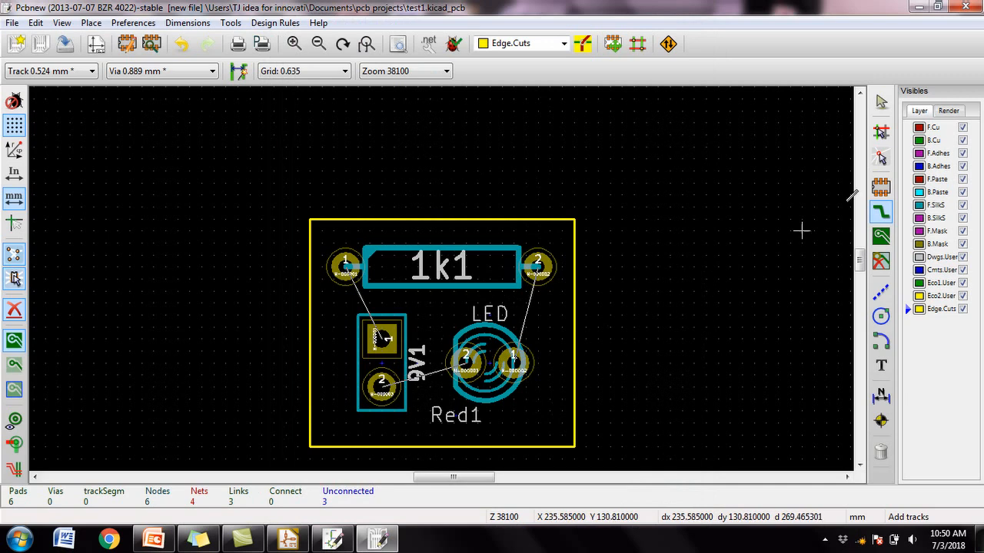
Switch the working layer from Edge.Cuts to B.Cu for routing tracks.
click(540, 352)
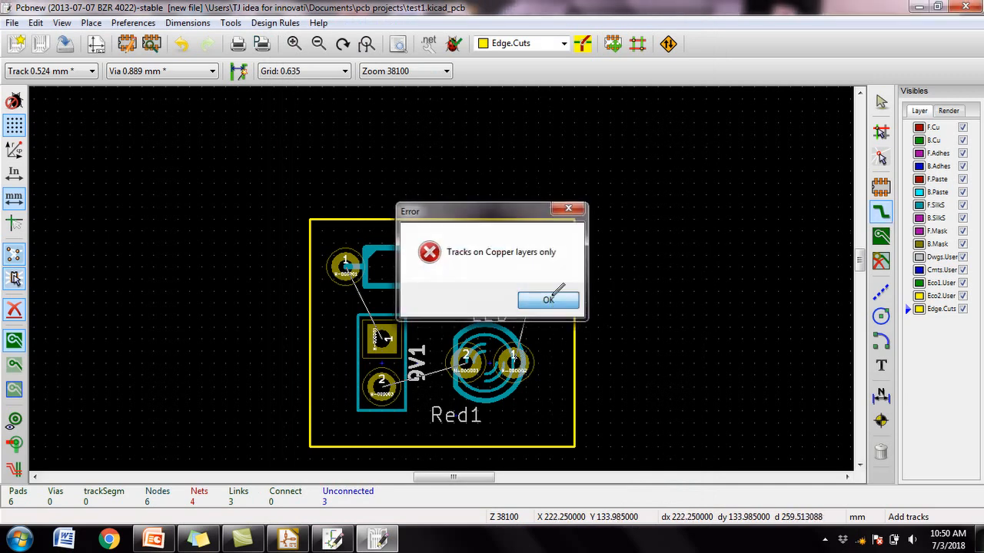
click(549, 301)
click(566, 44)
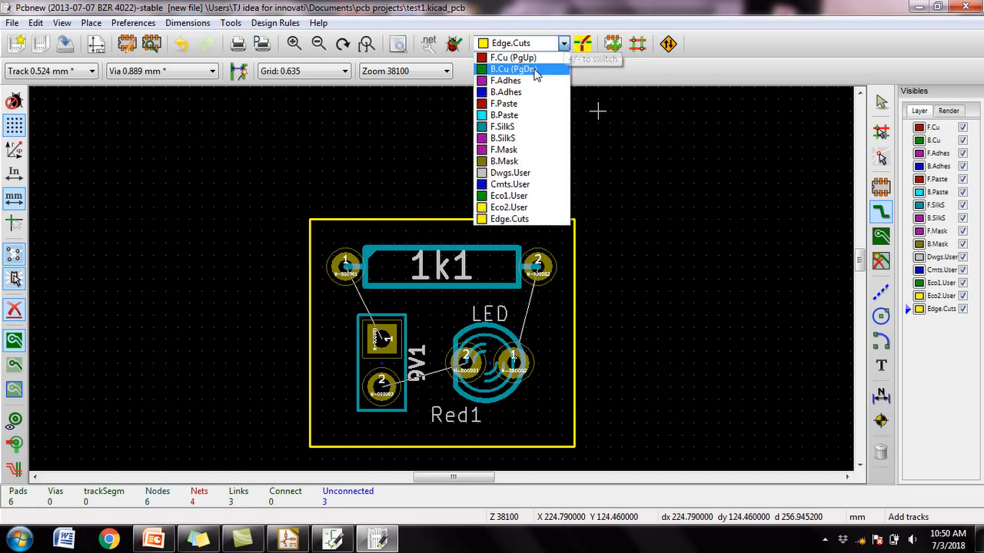
click(503, 69)
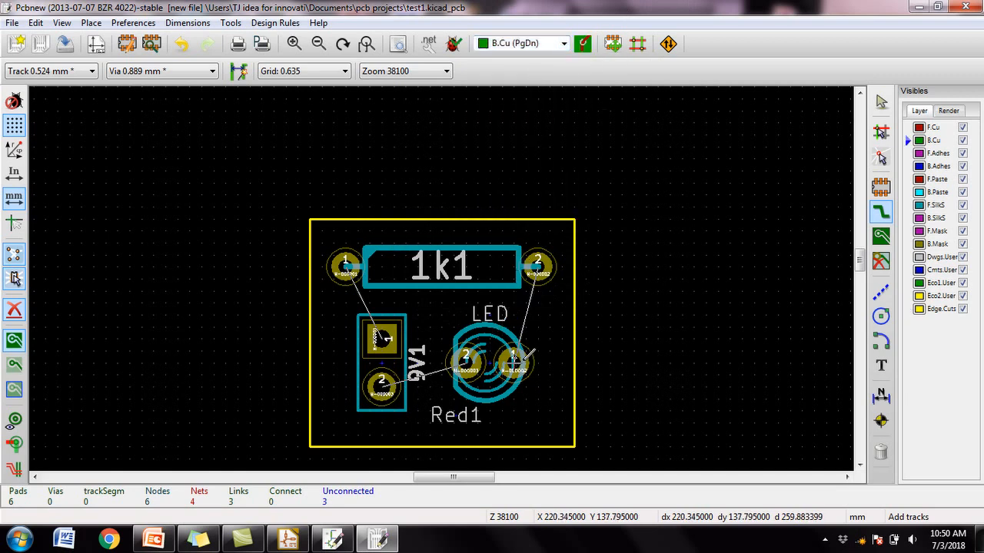
Route B.Cu tracks from LED pad 1 to resistor pad 2, resistor pad 1 to battery pad 1, and battery pad 2 to LED pad 2.
click(525, 355)
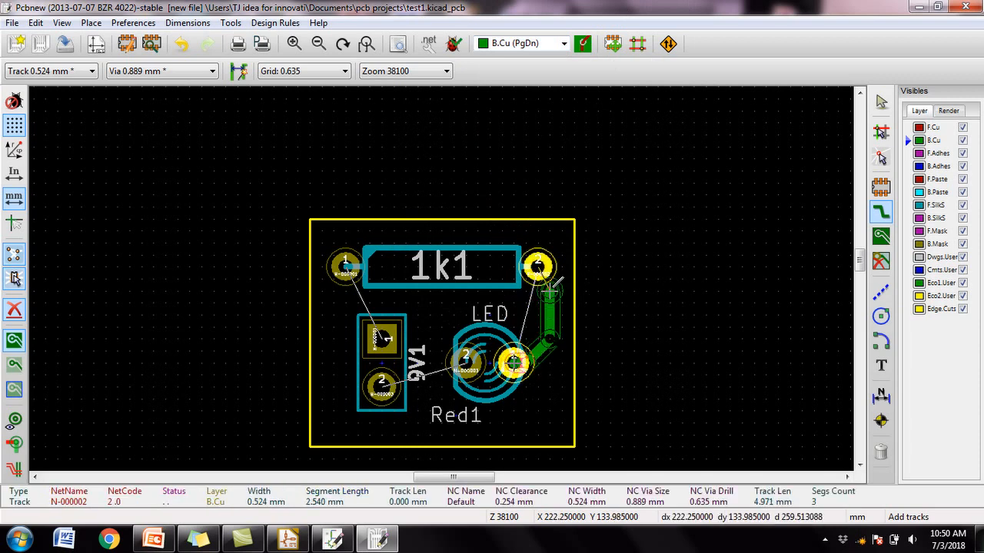
click(552, 261)
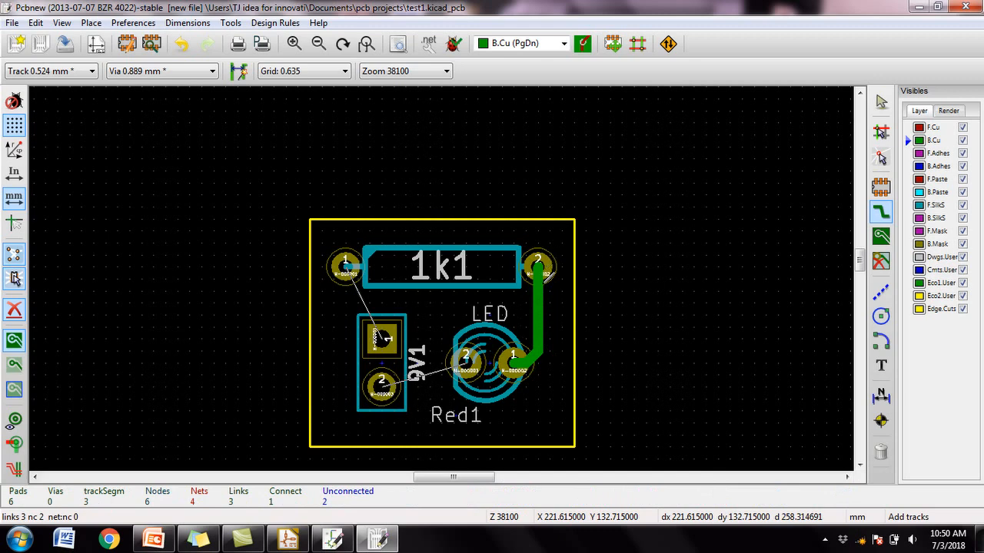
click(346, 266)
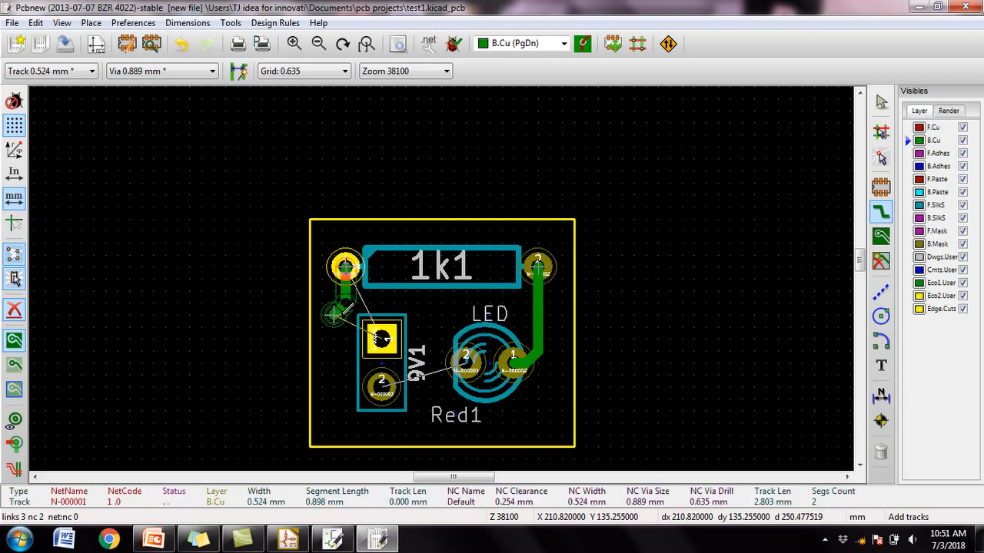
click(382, 340)
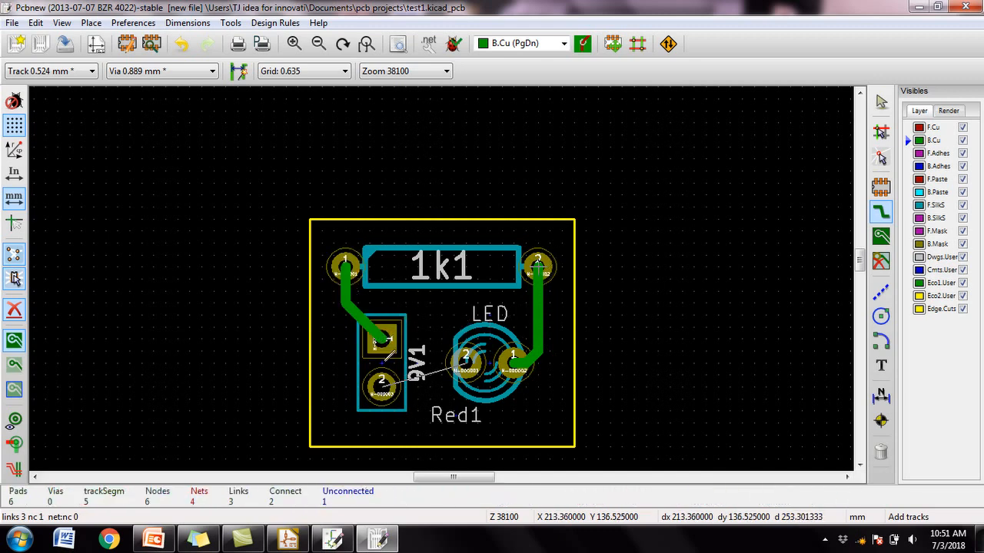
click(382, 384)
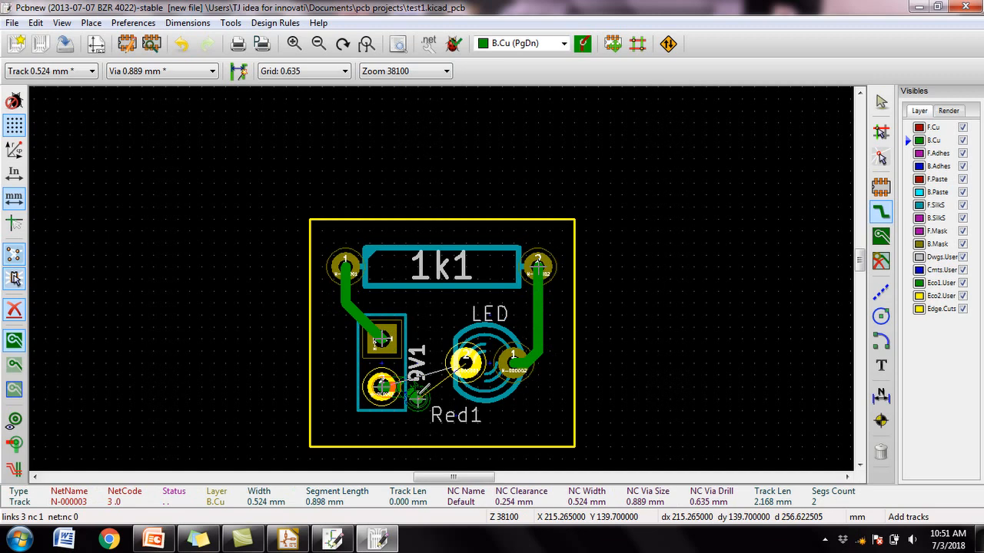
click(467, 362)
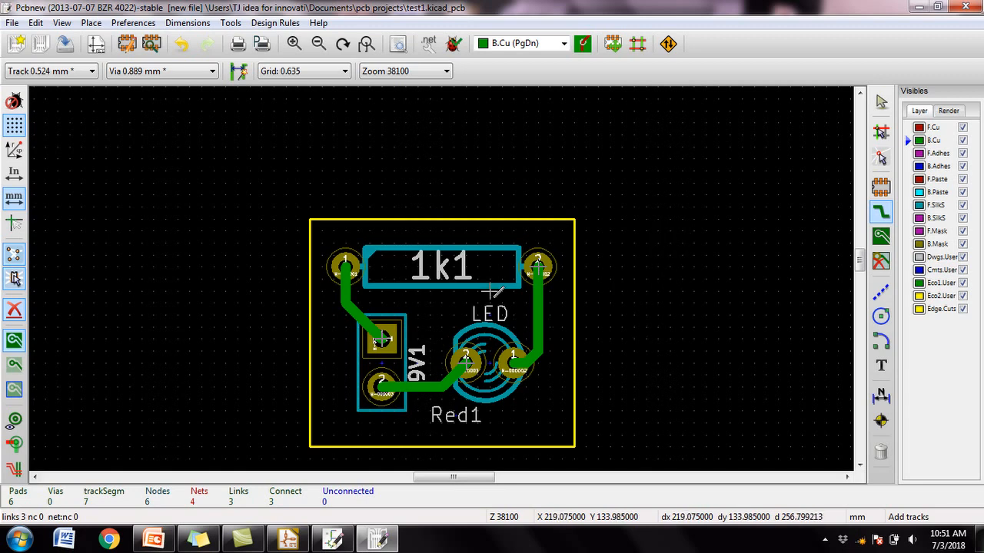
Undo all three manually routed tracks.
key(ctrl+z)
key(ctrl+z)
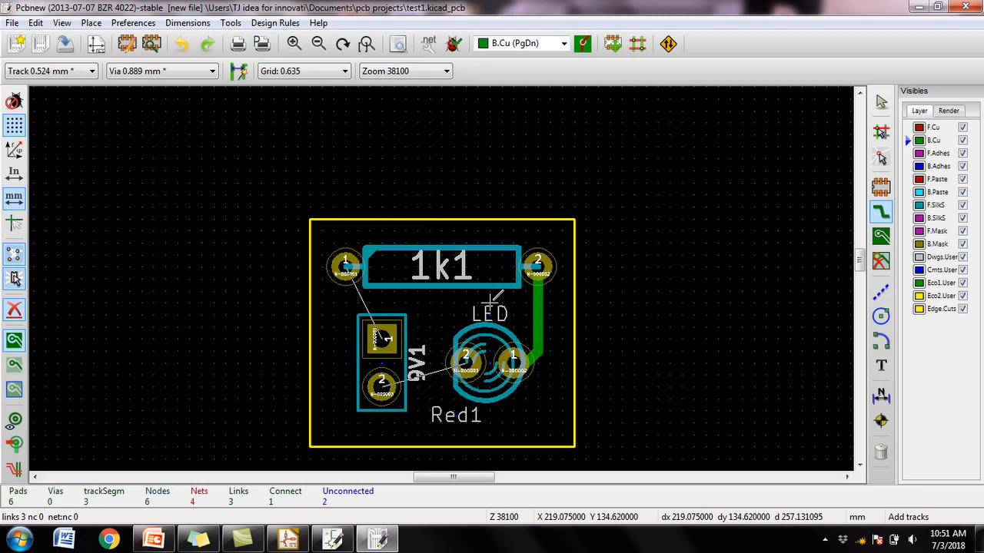
key(ctrl+z)
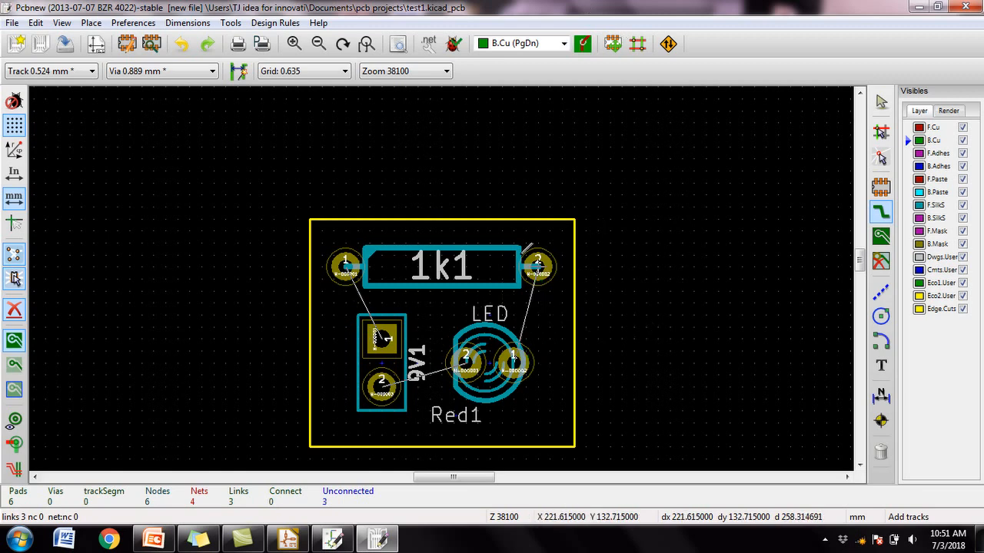
Enable the track and autorouting mode and leave the track tool.
click(640, 46)
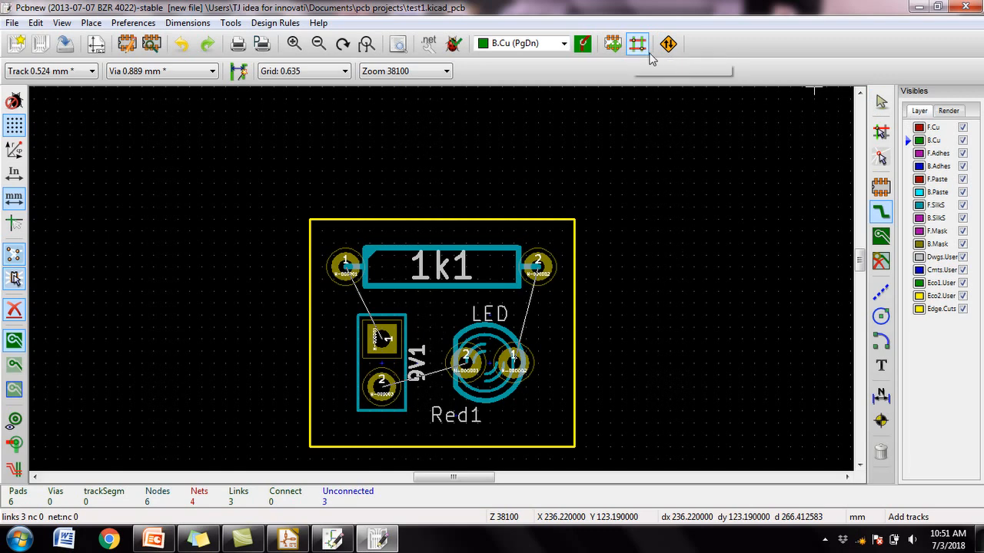
click(881, 103)
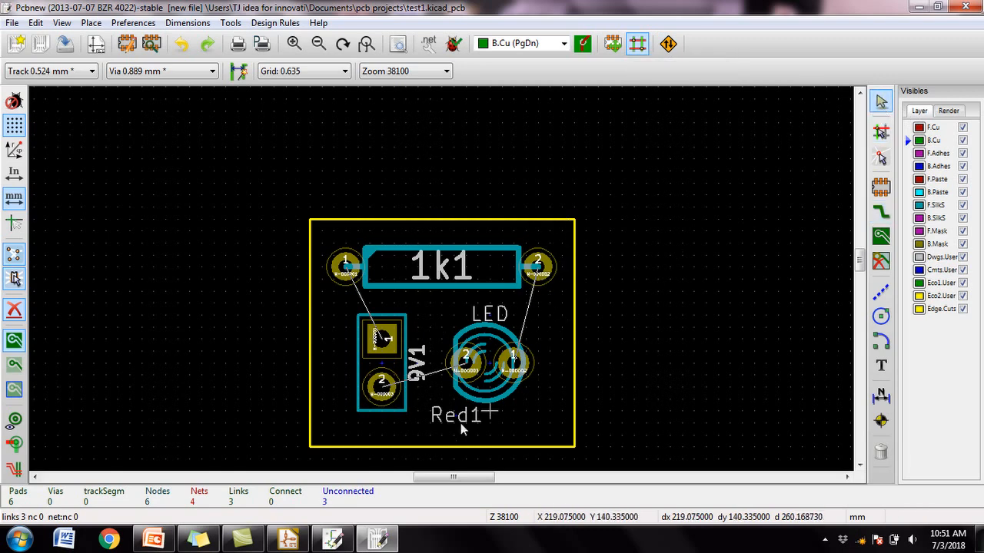
Autoroute all modules using the F.Cu and B.Cu layer pair.
right_click(550, 317)
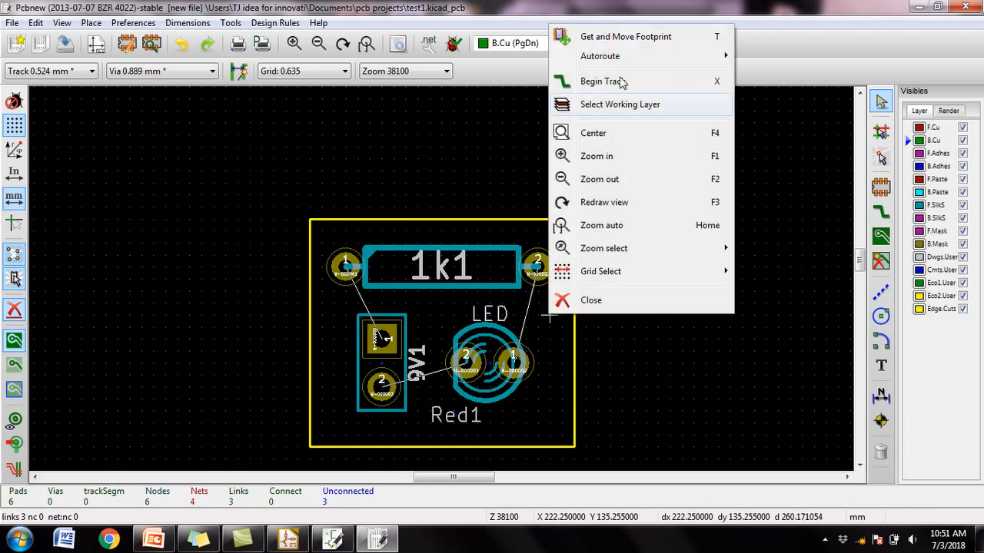
mouse_move(631, 58)
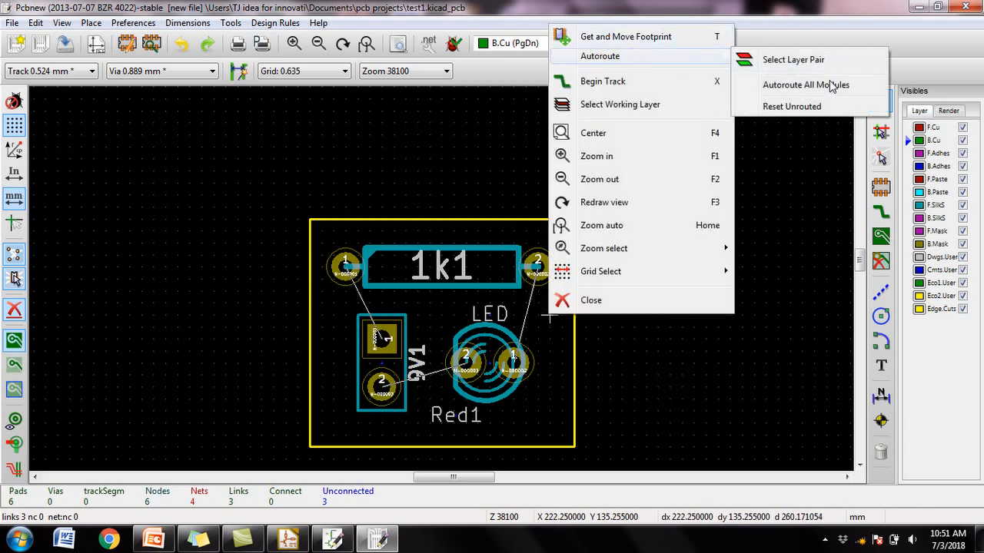
click(882, 86)
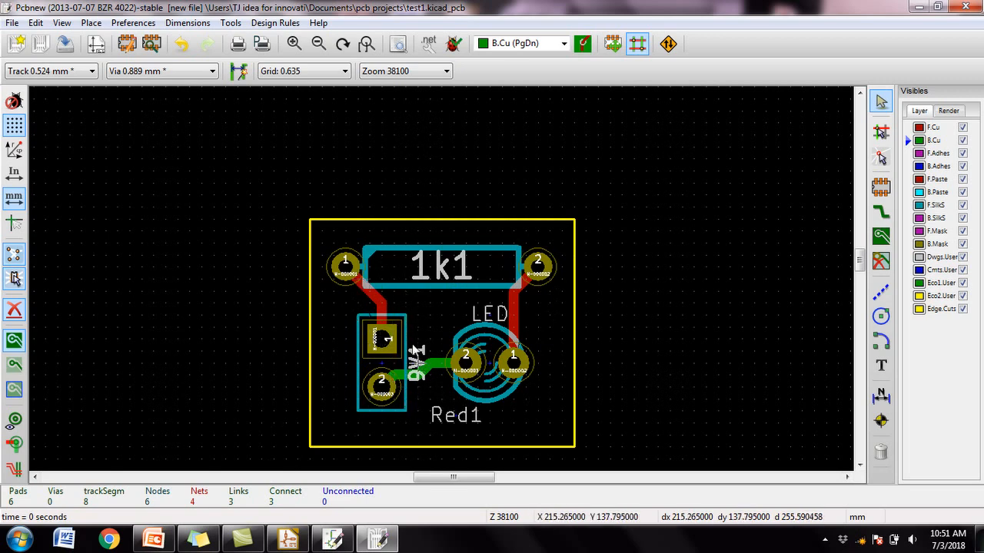
Undo the two-layer autorouting of the board.
right_click(537, 315)
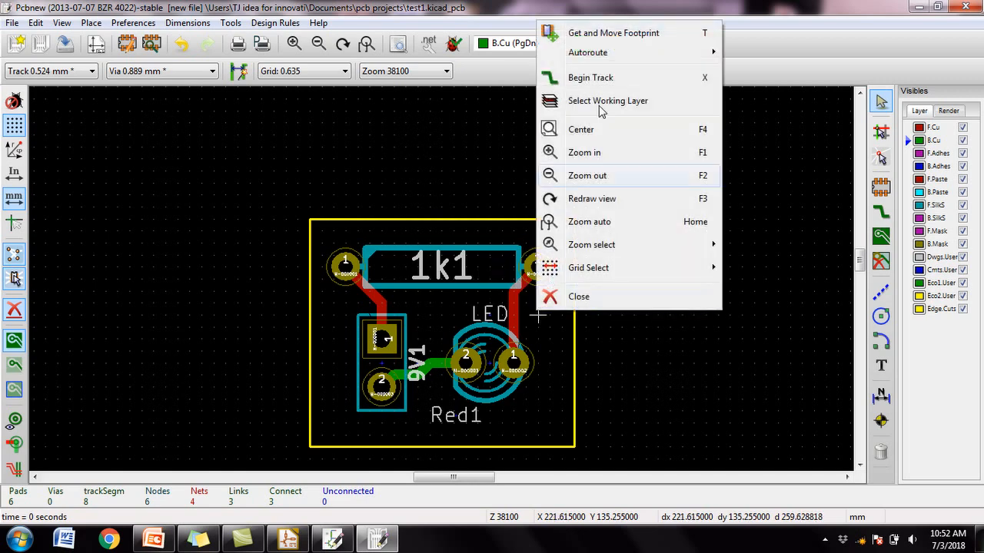
click(558, 395)
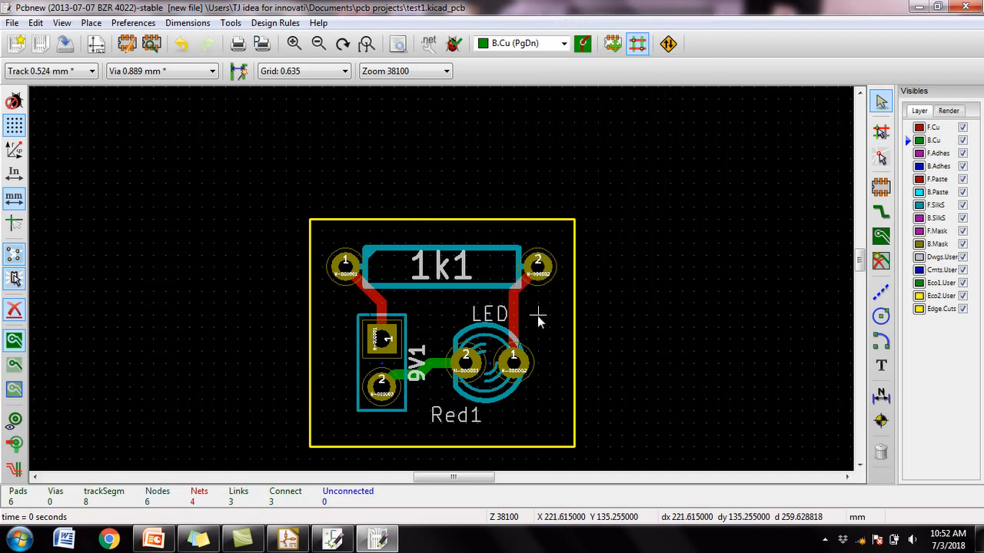
key(ctrl+z)
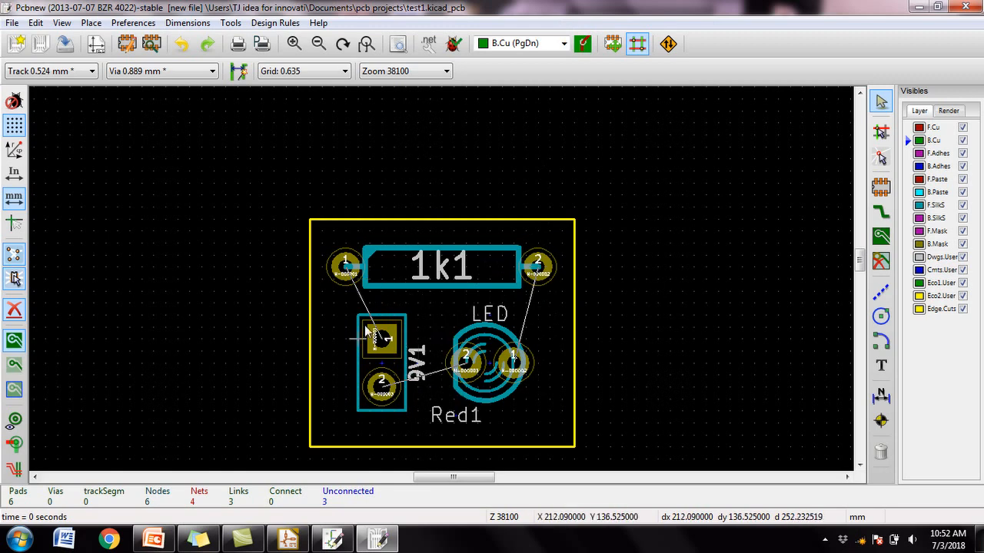
Set the autorouter's layer pair to B.Cu for both the top and bottom layer.
right_click(552, 307)
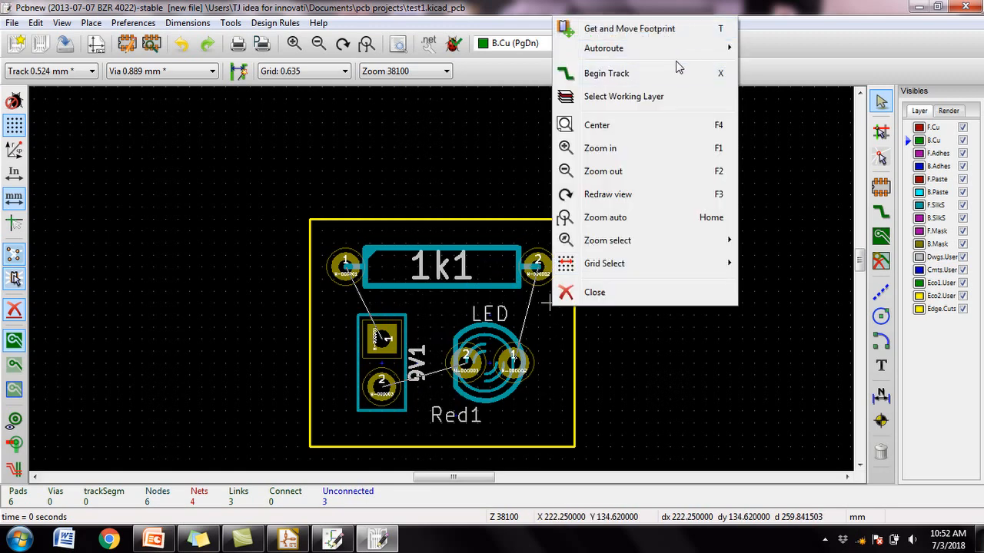
mouse_move(683, 54)
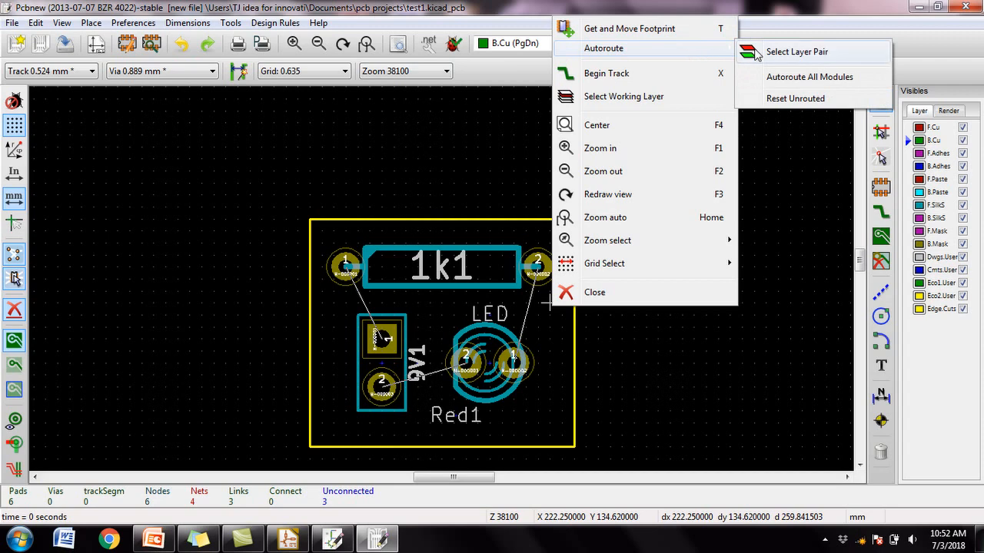
click(795, 57)
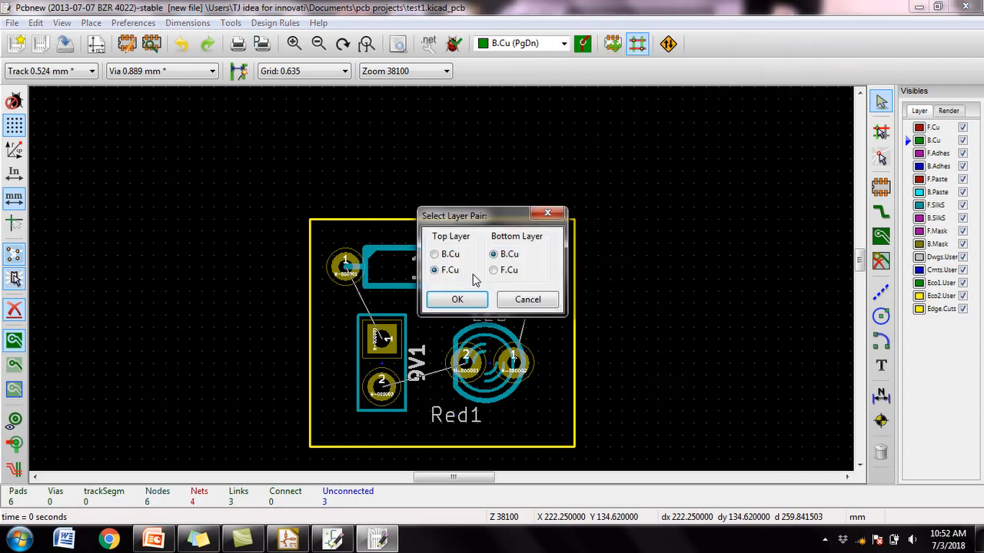
click(452, 256)
click(448, 299)
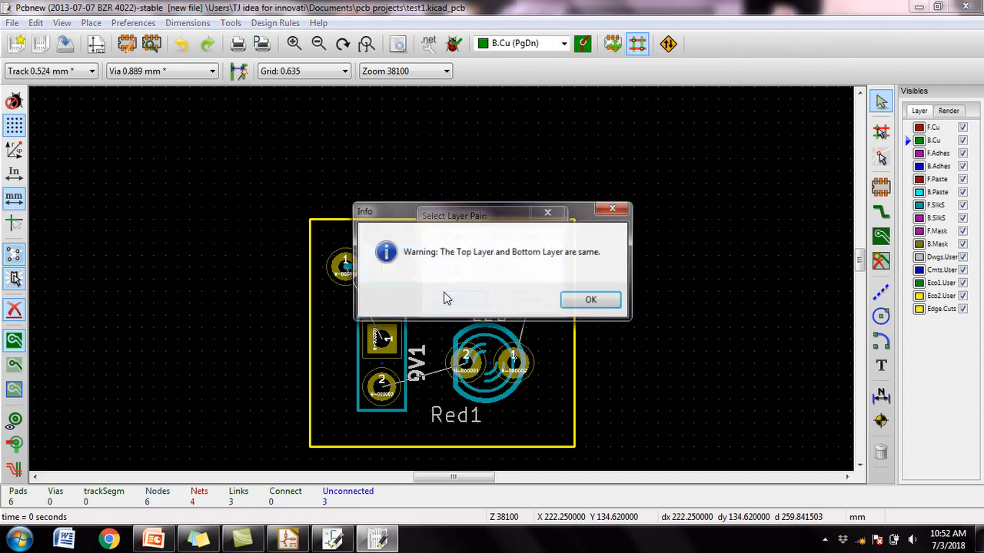
click(592, 299)
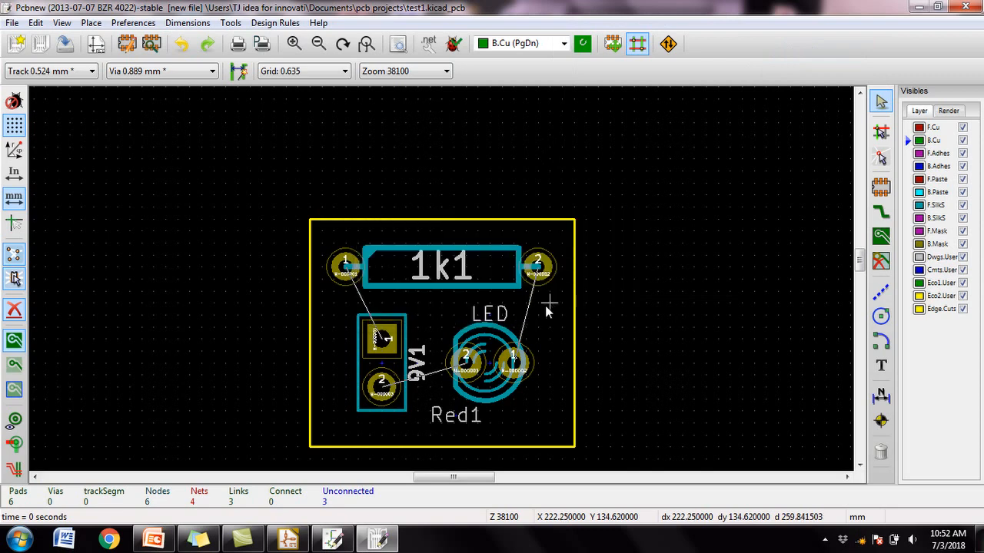
Autoroute all modules on the B.Cu layer only.
right_click(549, 306)
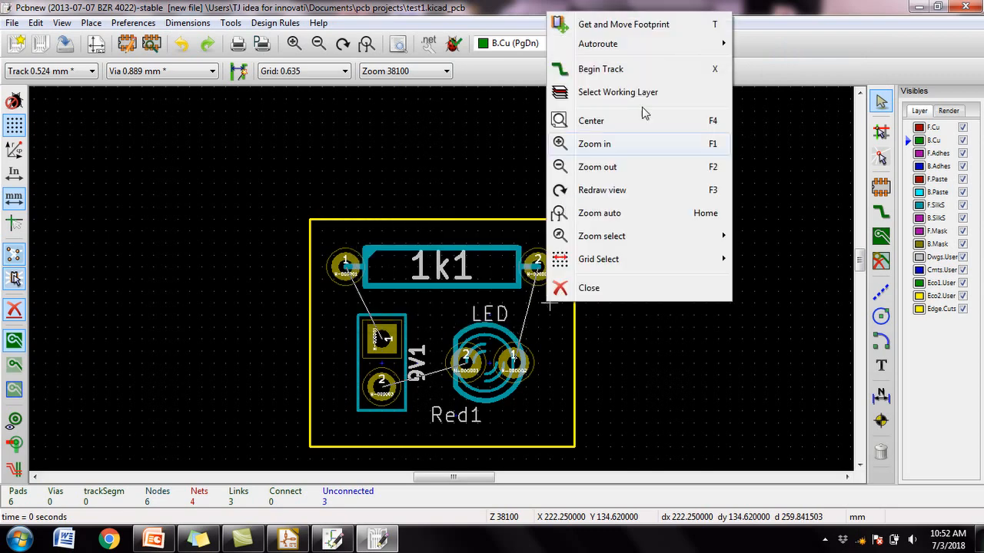
mouse_move(677, 47)
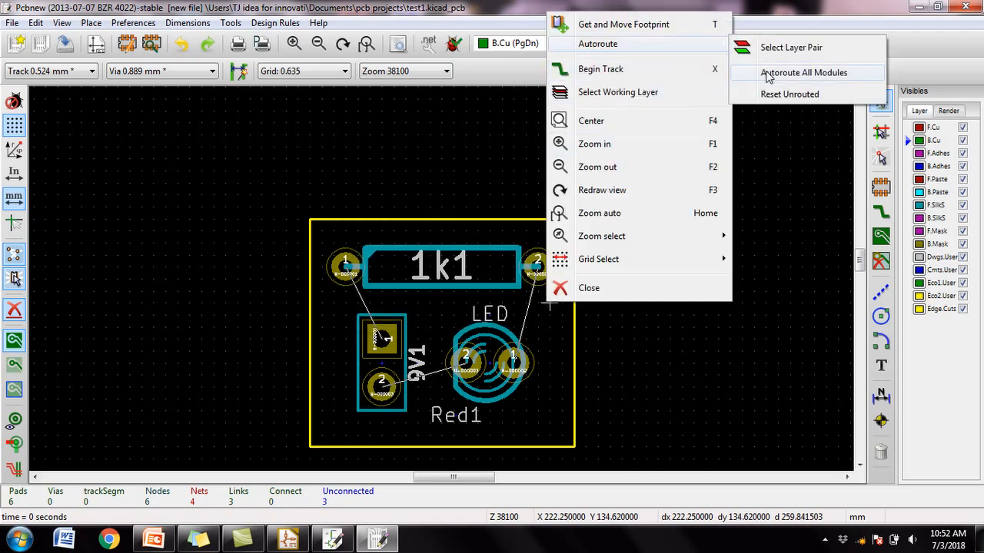
click(803, 72)
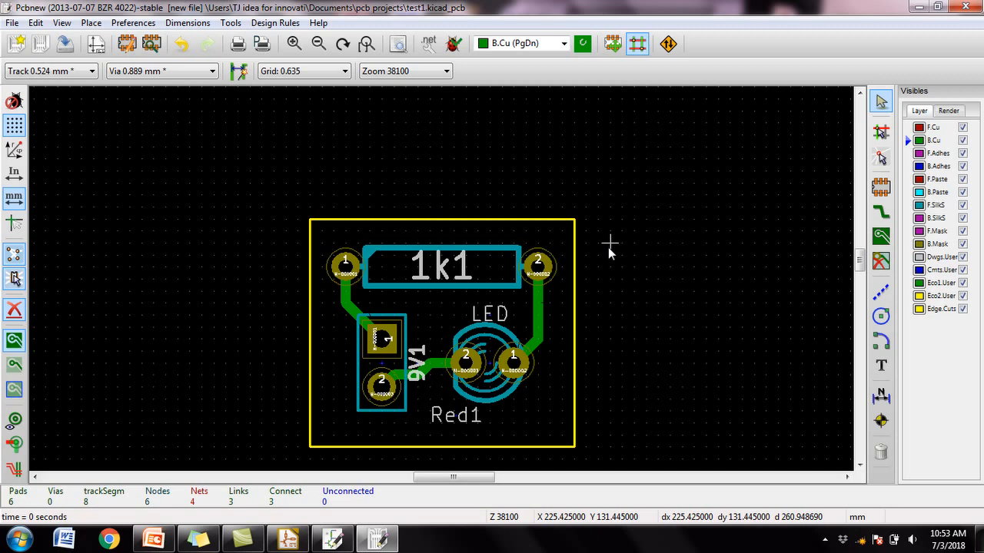
click(880, 238)
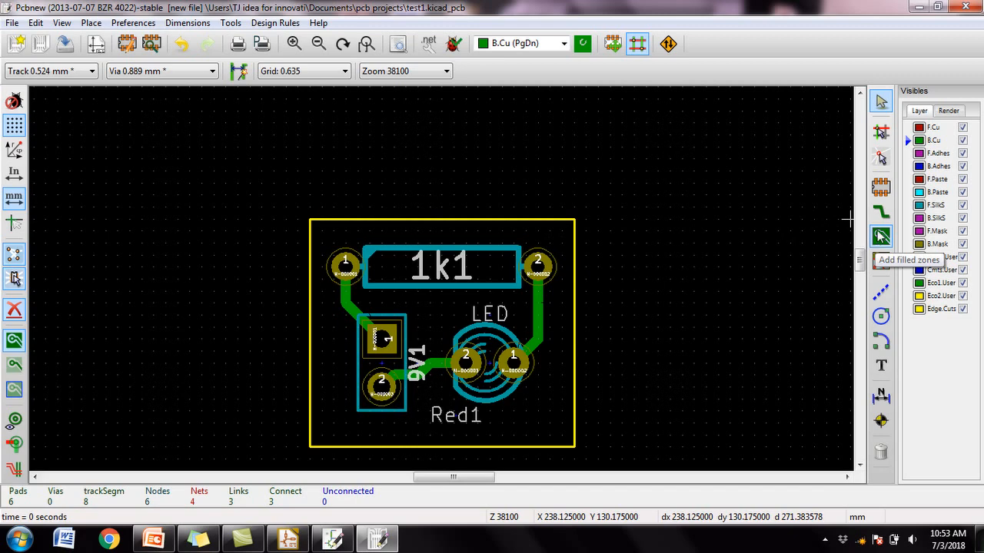
click(880, 238)
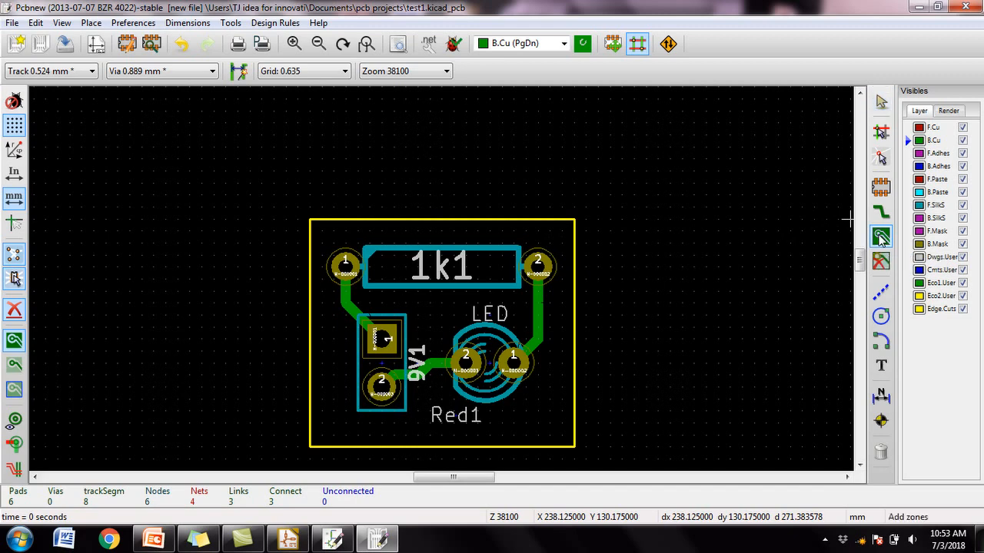
click(322, 229)
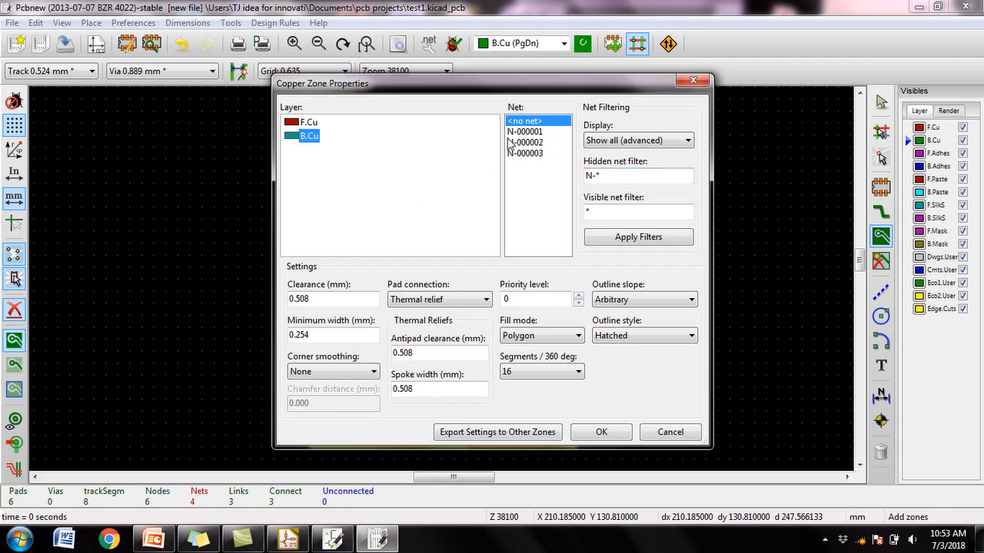
click(692, 79)
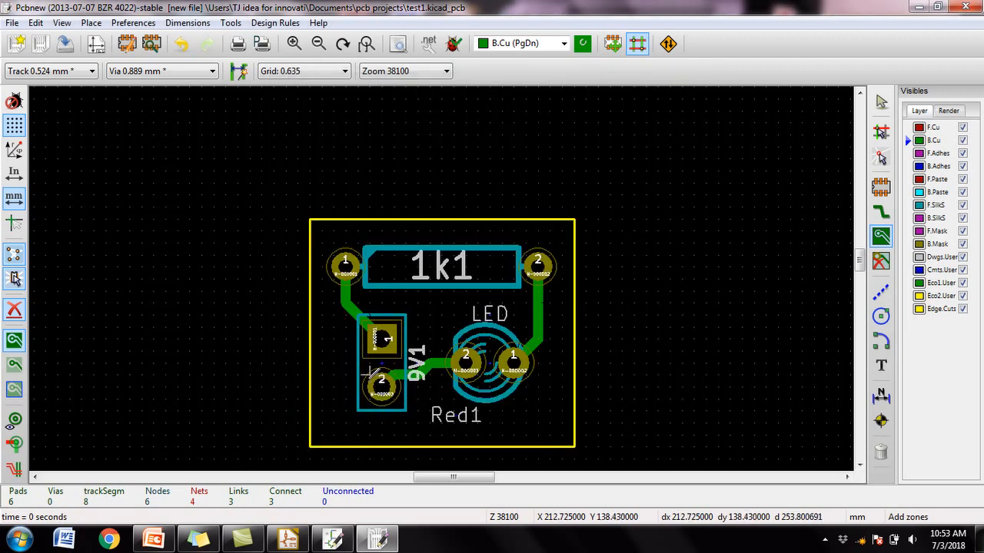
Start a copper zone on B.Cu for net N-000003 at a corner just inside the board outline, near resistor pad 1.
scroll(388, 430, up, 1)
scroll(475, 275, up, 1)
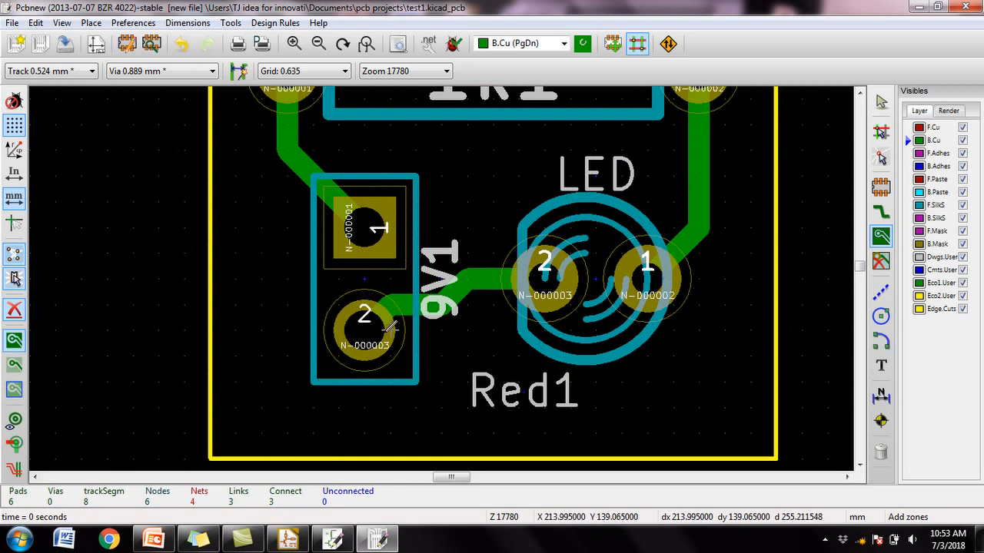
scroll(446, 274, up, 1)
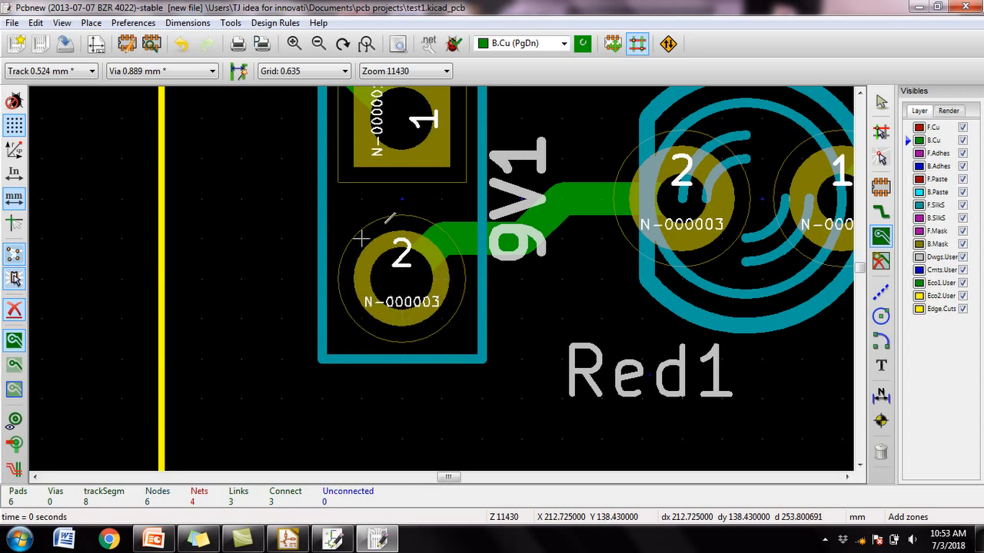
scroll(566, 108, down, 2)
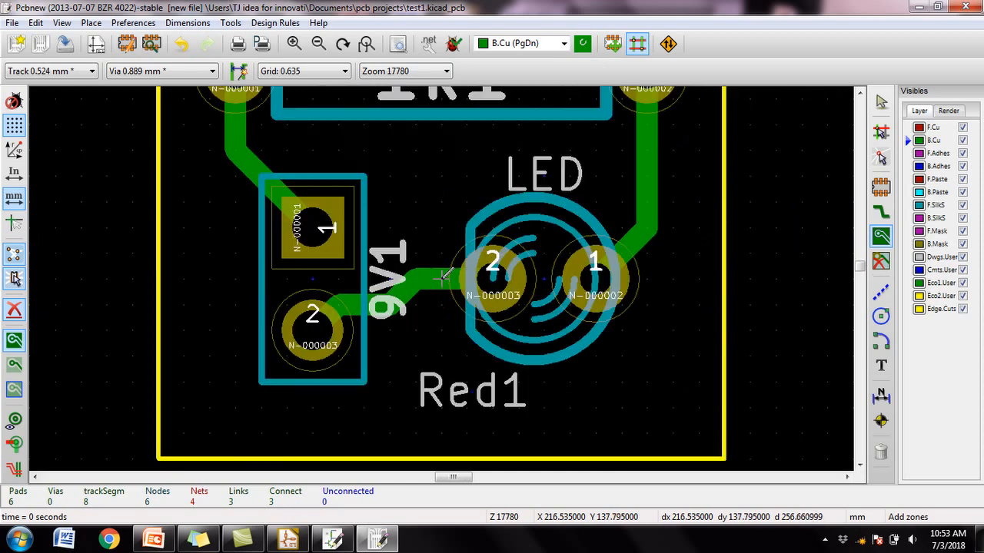
scroll(444, 278, down, 1)
scroll(357, 195, up, 1)
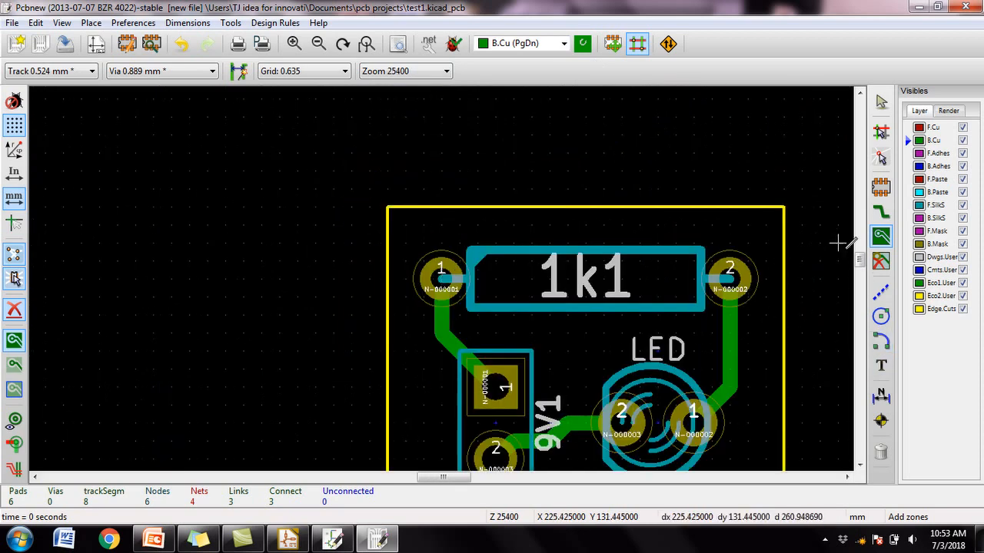
click(406, 223)
click(528, 154)
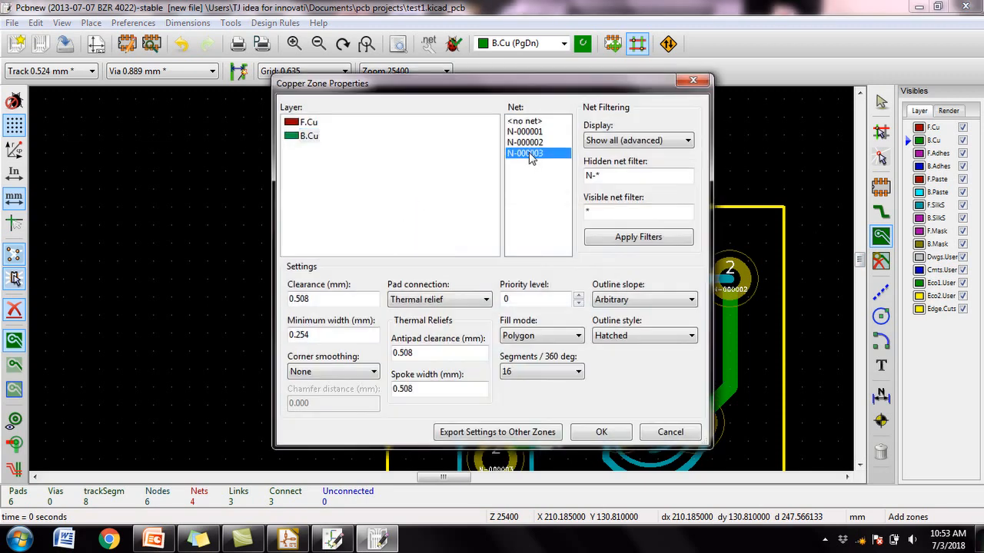
click(601, 432)
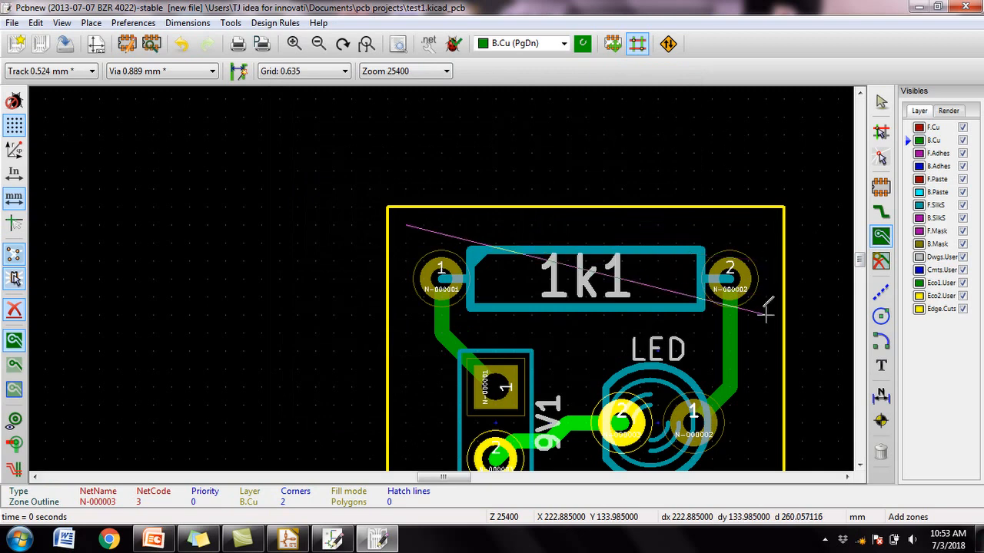
Complete the copper zone's rectangular outline just inside the board edges, about 12.7 mm wide and 10.8 mm high.
click(767, 226)
scroll(746, 417, down, 1)
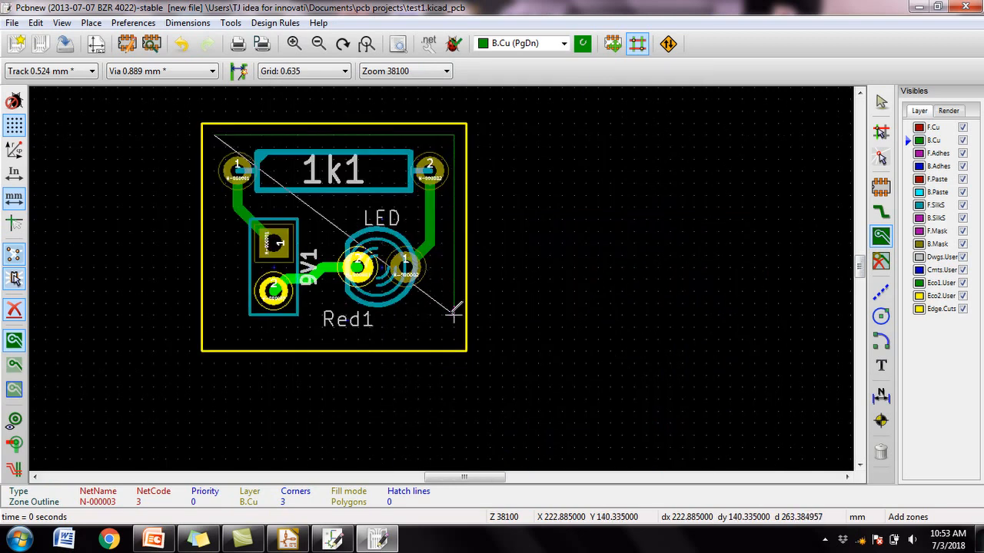
click(454, 338)
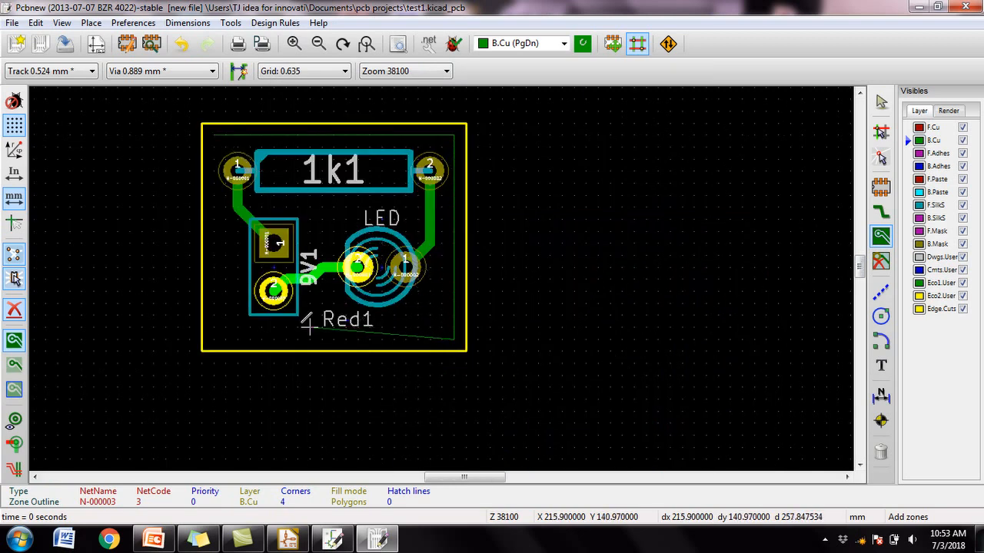
click(215, 340)
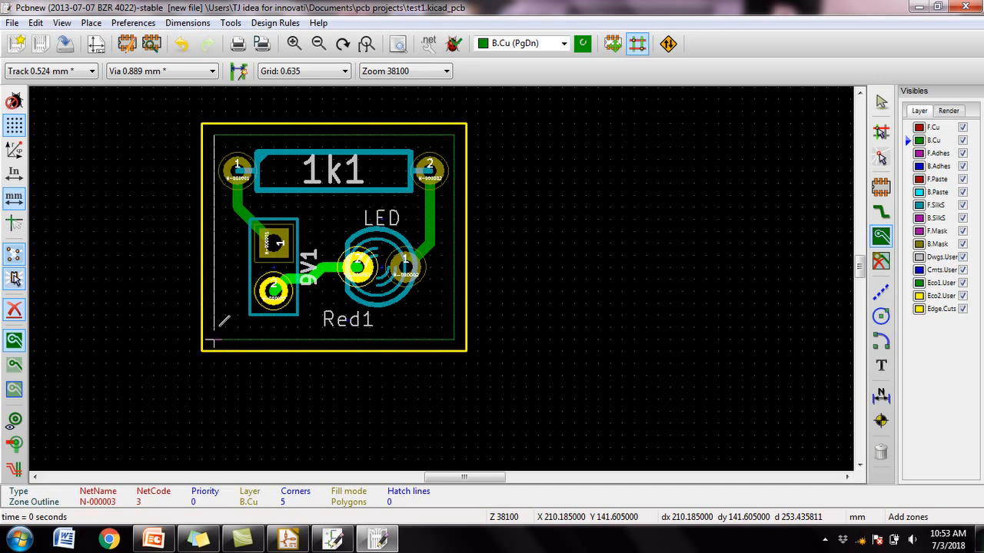
click(215, 133)
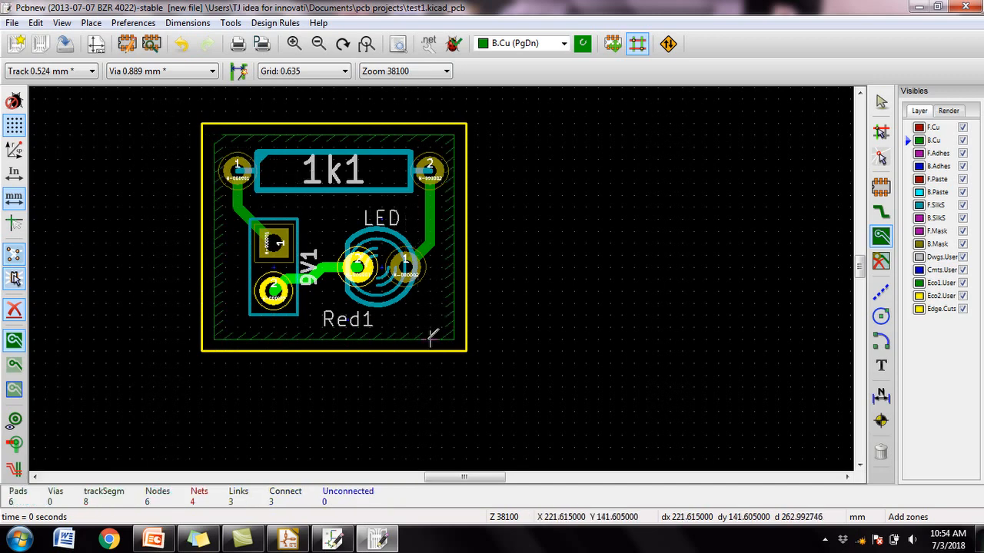
Fill all copper zones on the board.
right_click(432, 290)
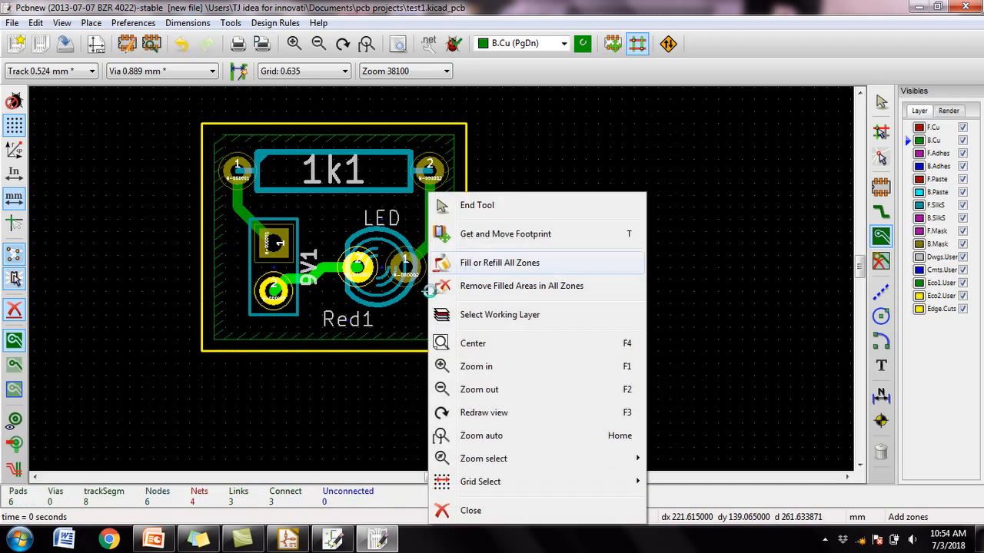
click(467, 257)
scroll(310, 263, up, 1)
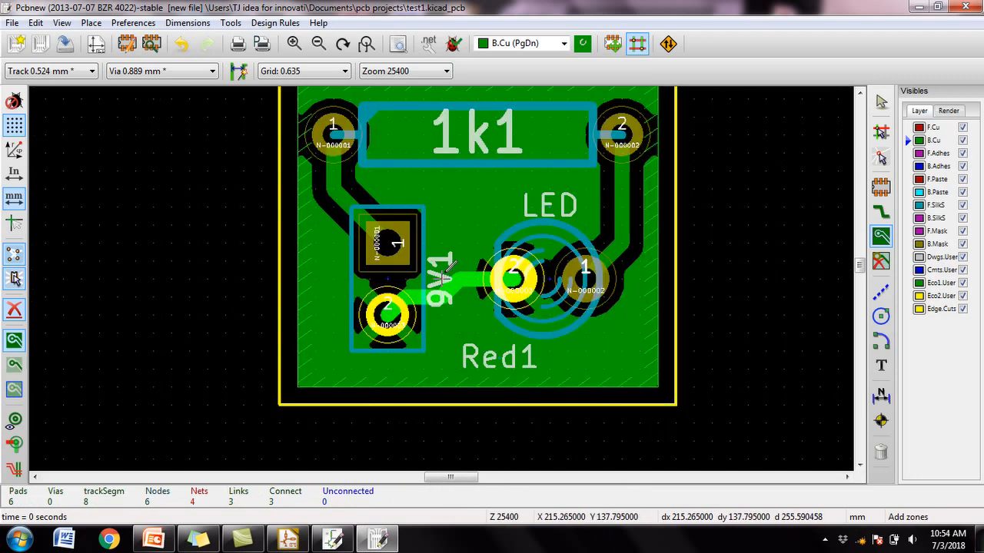
scroll(444, 275, down, 1)
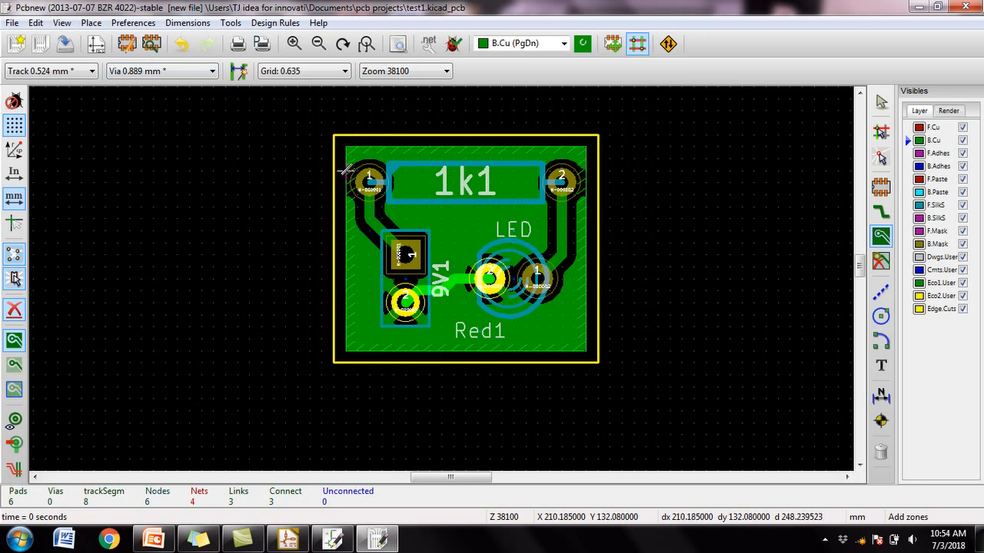
Inspect the board and its components from several angles in the 3D viewer, and close the viewer.
click(62, 24)
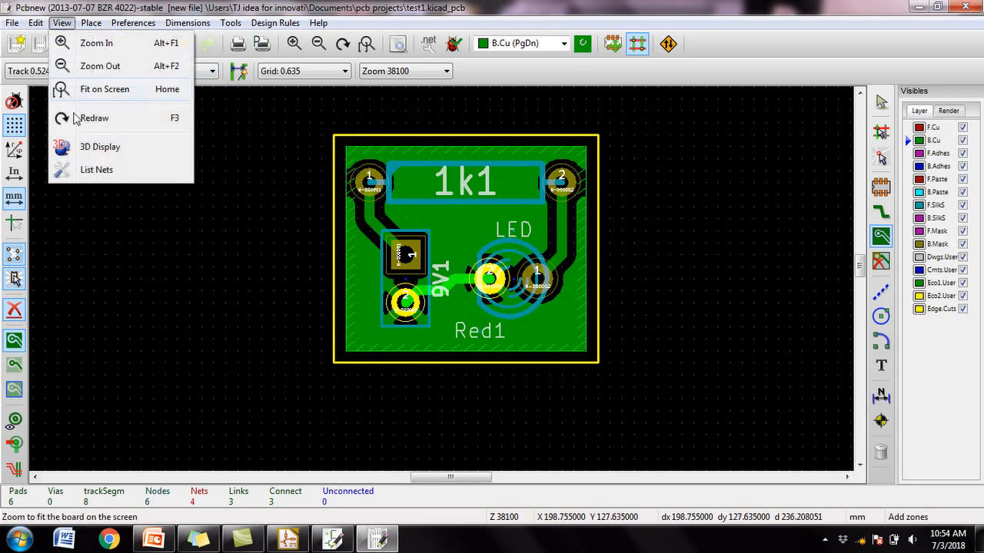
click(85, 149)
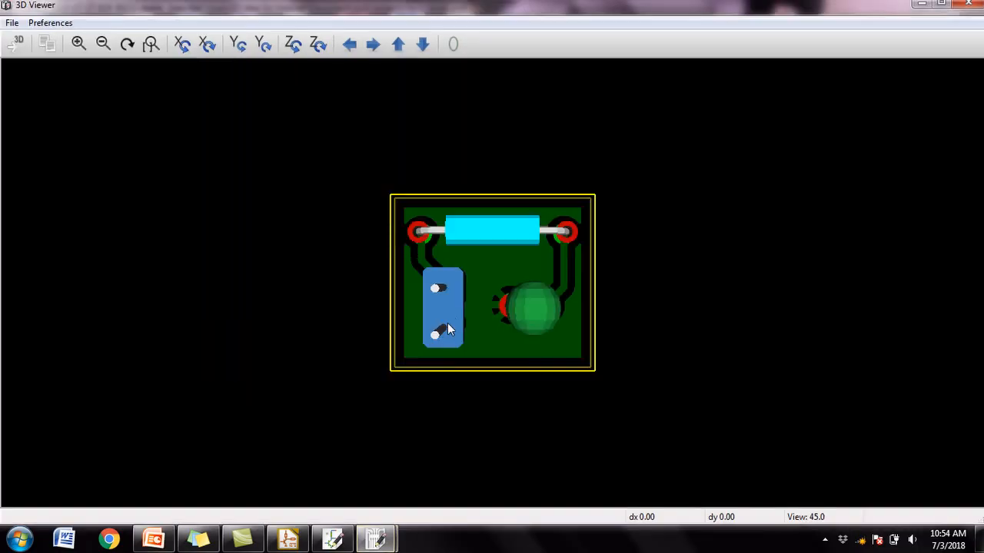
drag(391, 235, 612, 158)
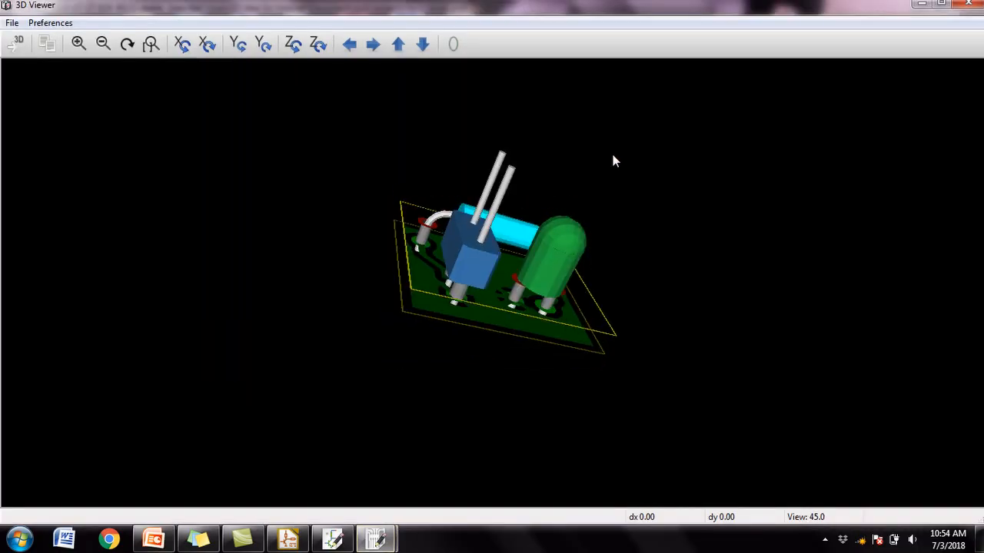
drag(580, 277, 615, 244)
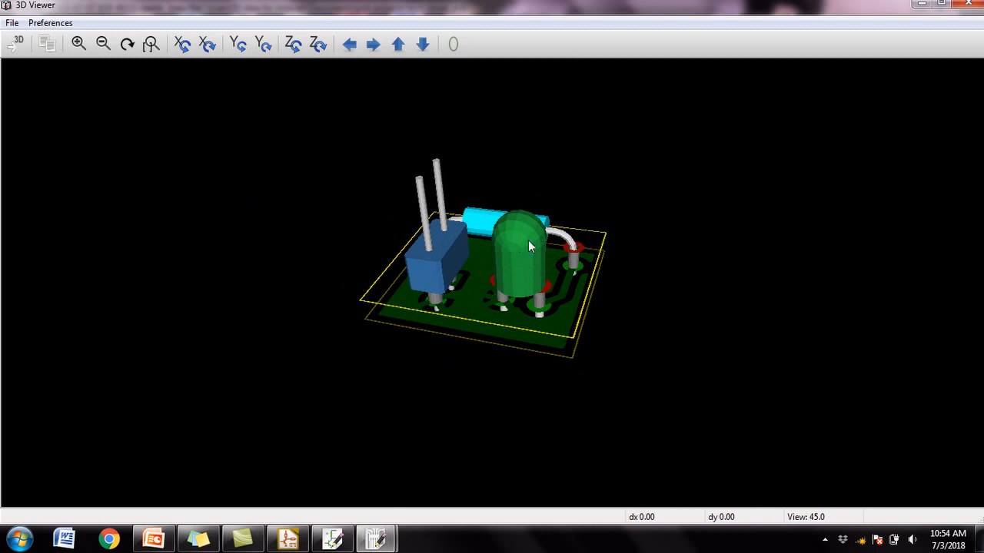
drag(529, 246, 507, 285)
drag(423, 302, 540, 228)
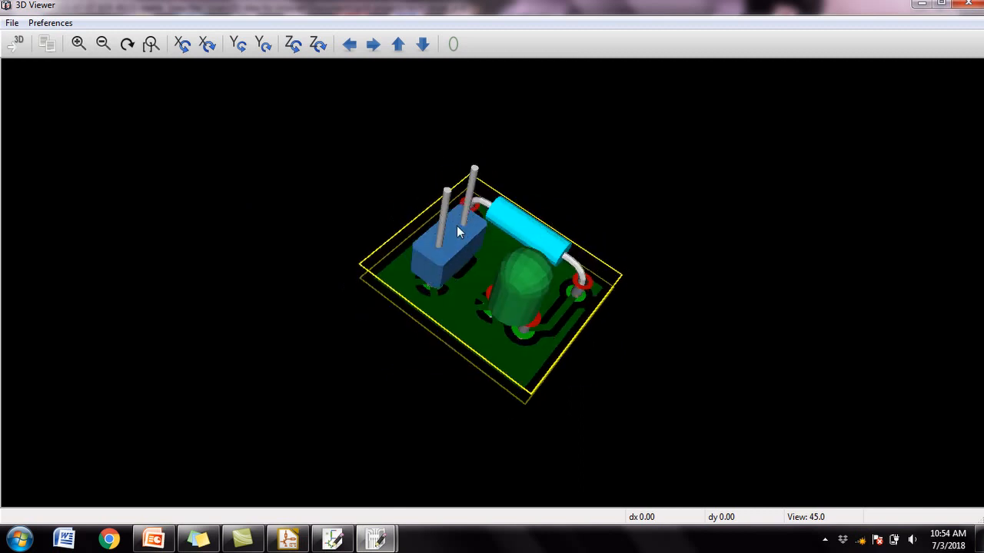
drag(571, 291, 409, 307)
click(970, 4)
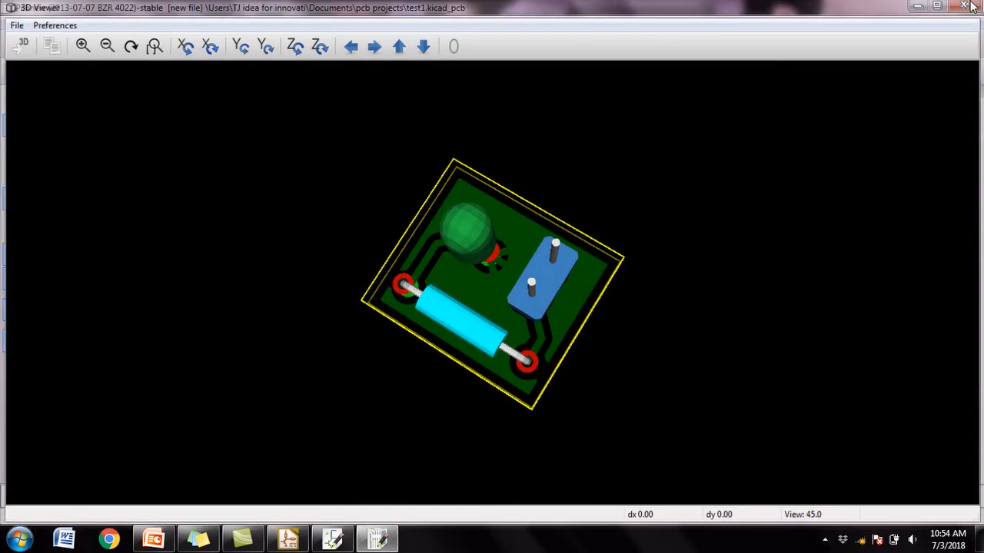